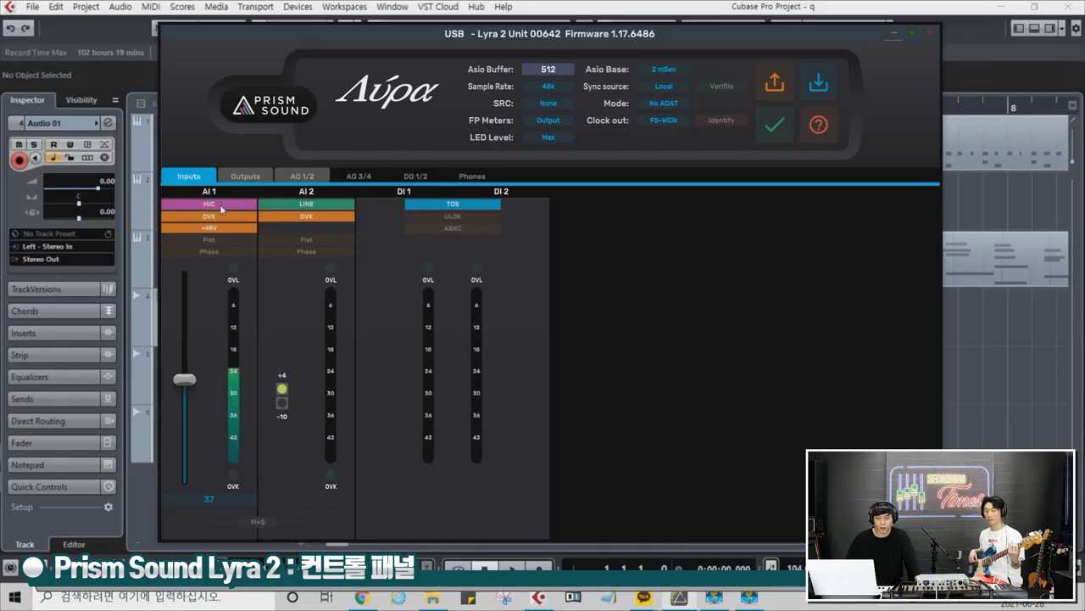
Step: Switch analog input 1 to Inst with a gain of 35 and minimize the audio interface's control panel
left_click(209, 205)
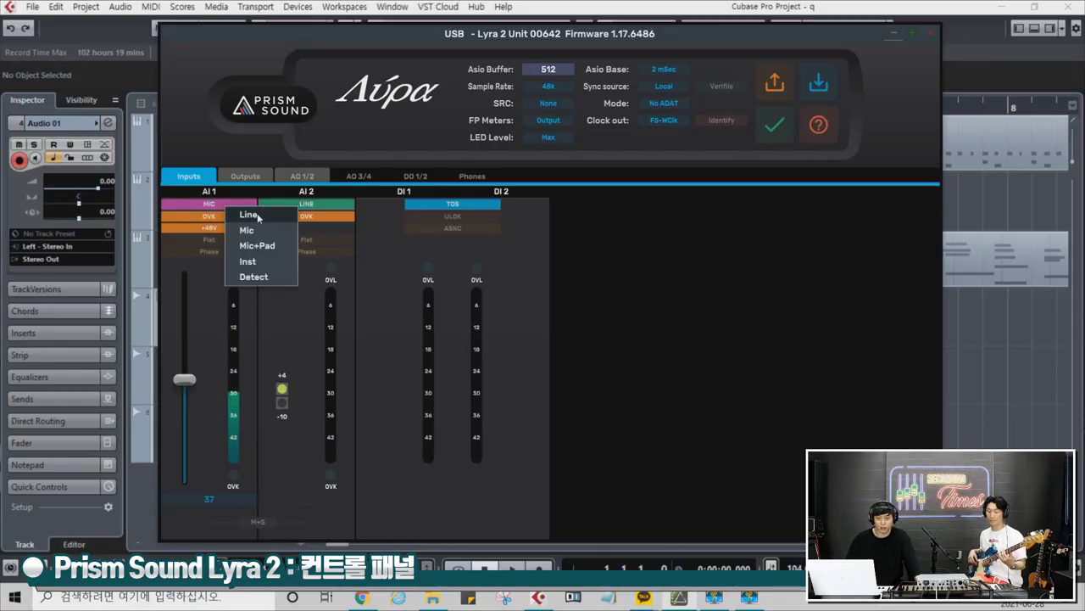
left_click(260, 265)
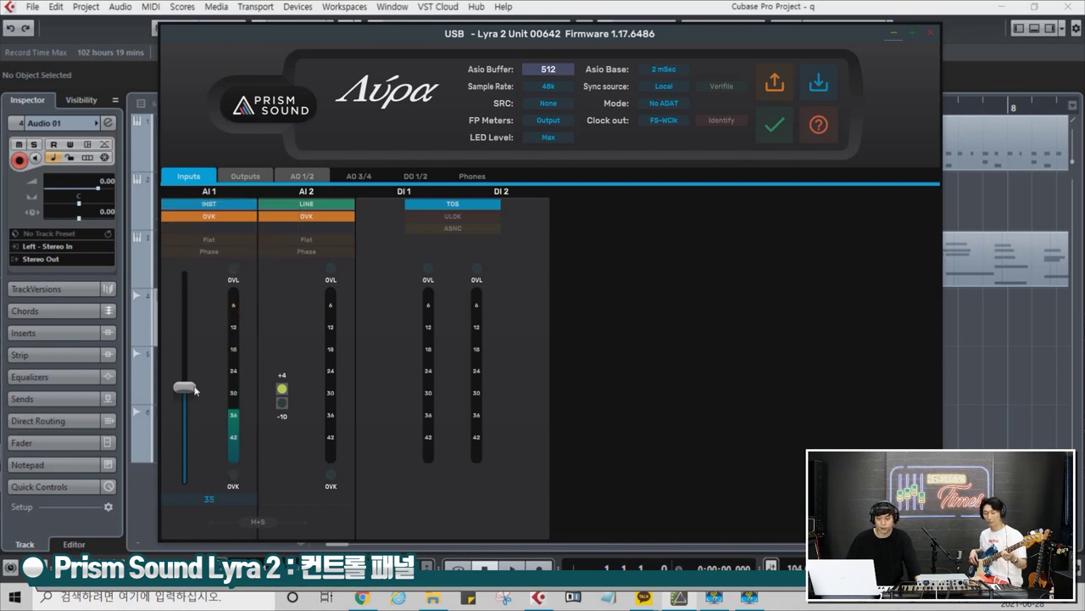
left_click(897, 35)
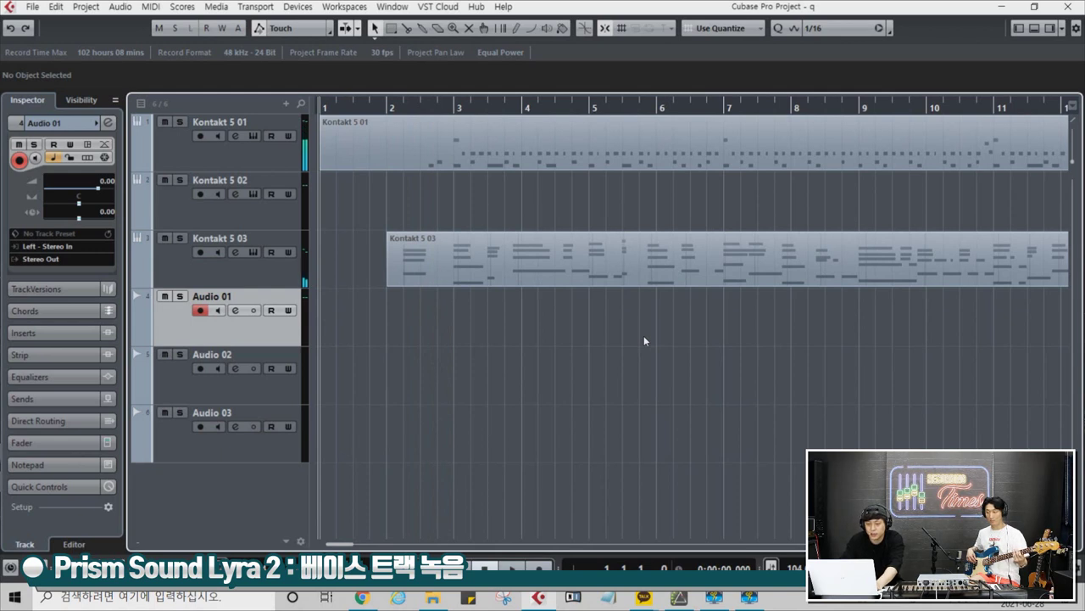
Step: Record a bass take on the Audio 01 track from the start of the project
key("KP_Multiply")
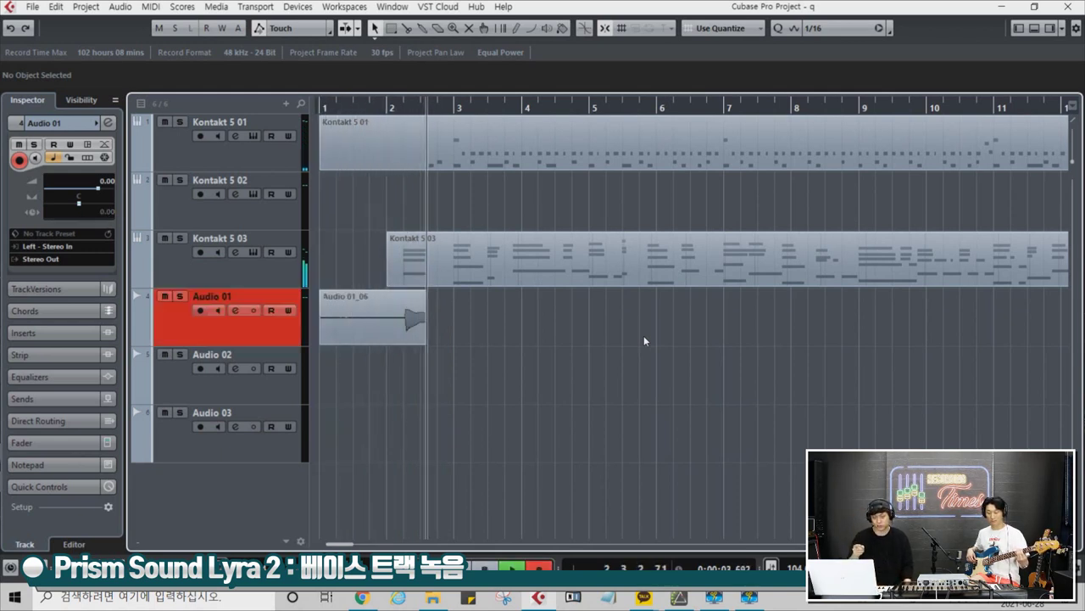
key("g")
key("g")
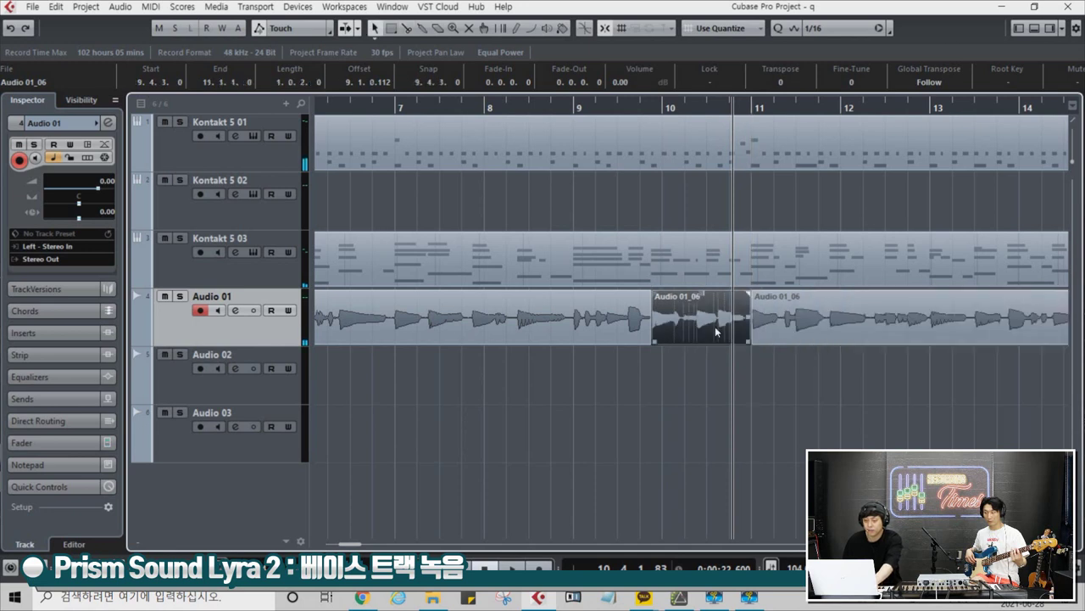
Step: Play from about bar 9 and punch in a new bass take over the gap on Audio 01
left_click(571, 107)
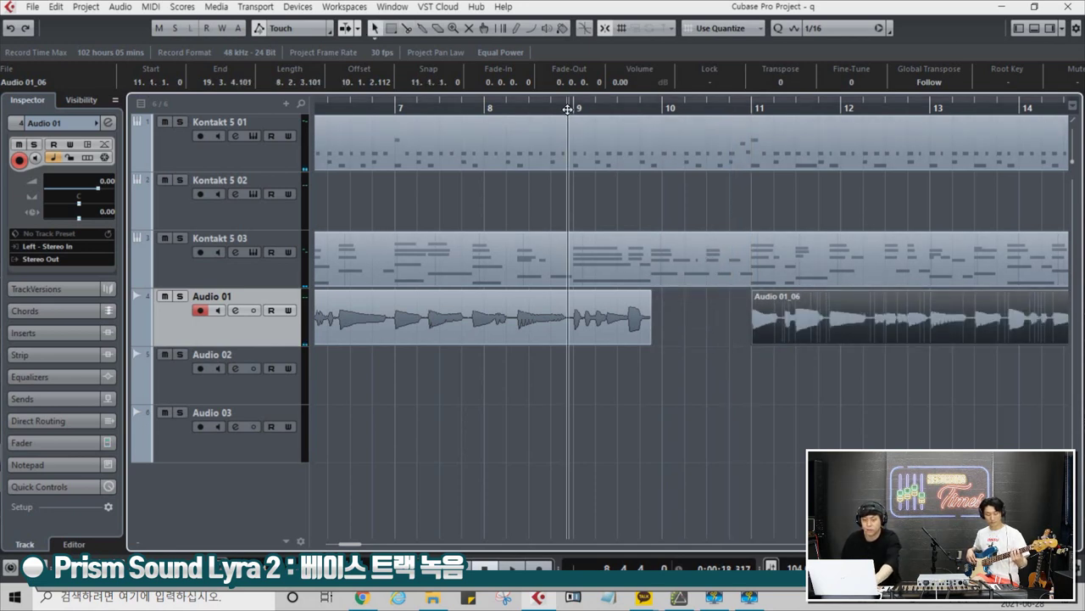
key("space")
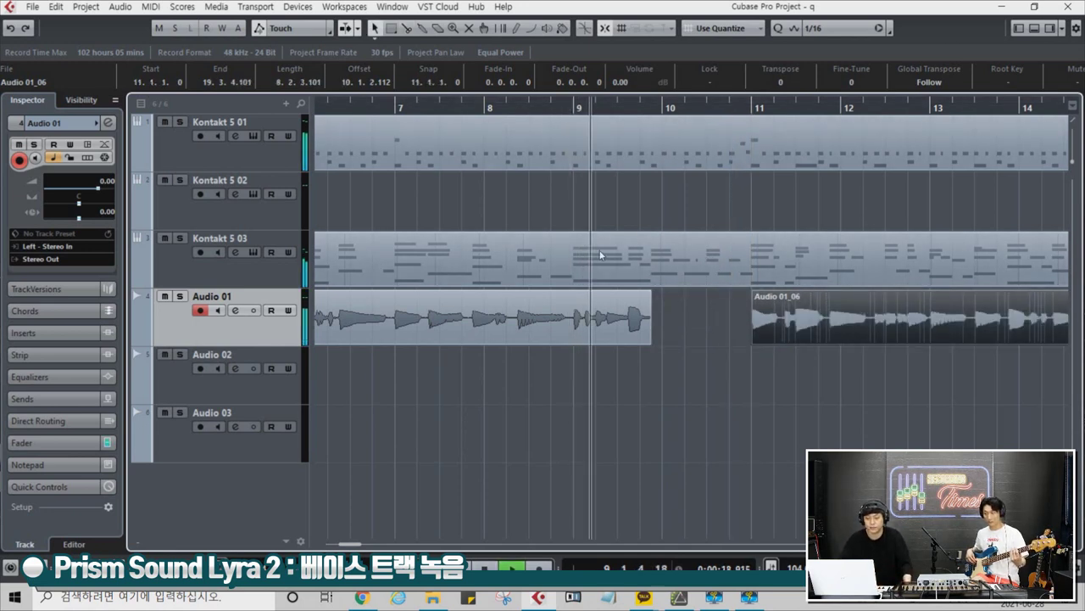
key("KP_Multiply")
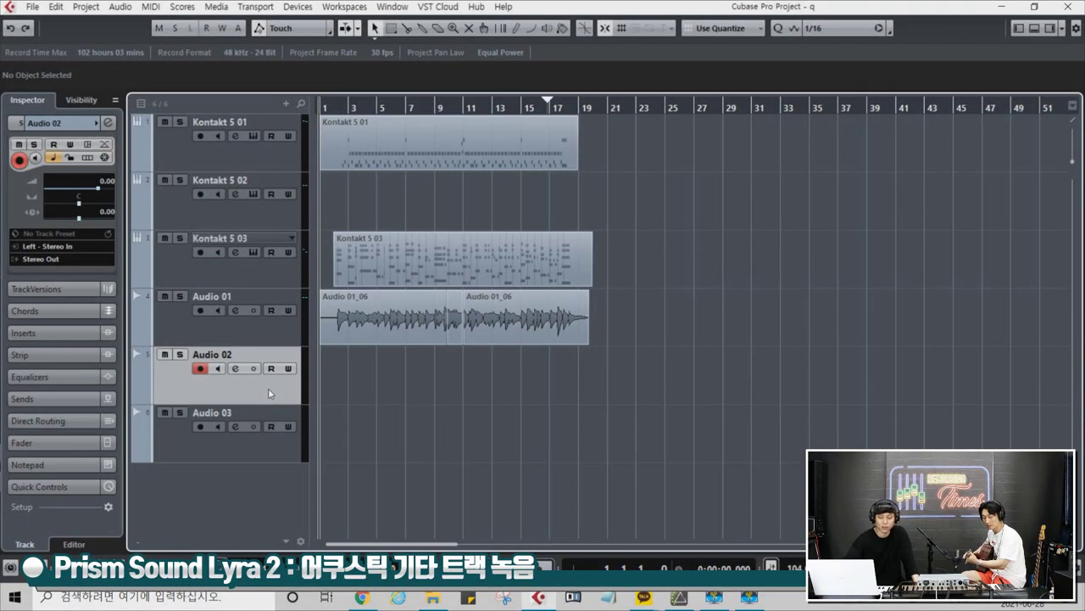
Step: Record an acoustic guitar take on the Audio 02 track from the start of the project
key("KP_Multiply")
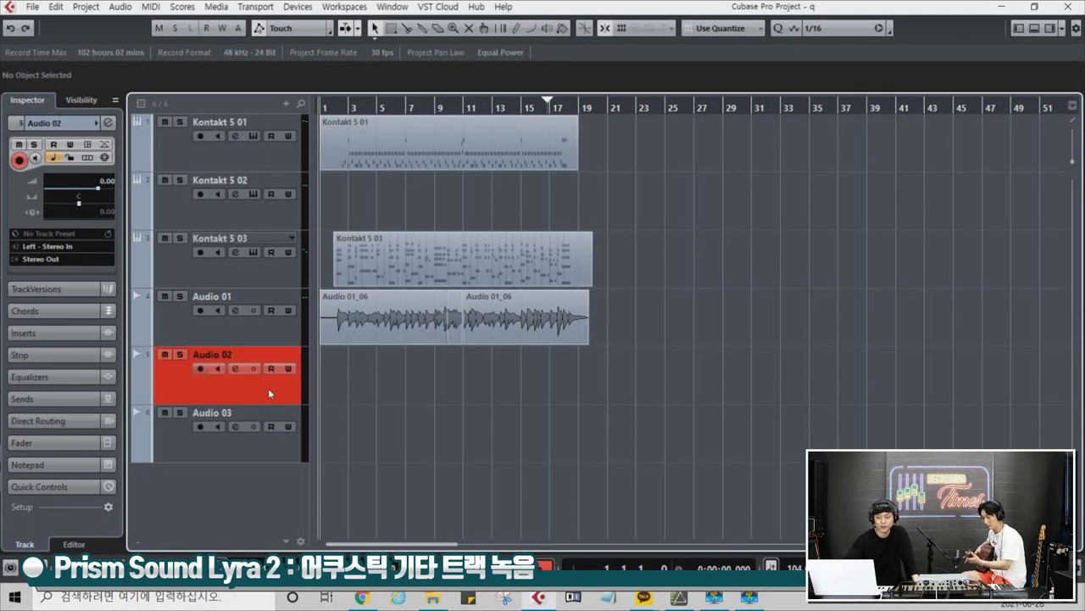
key("h")
key("h")
key("h")
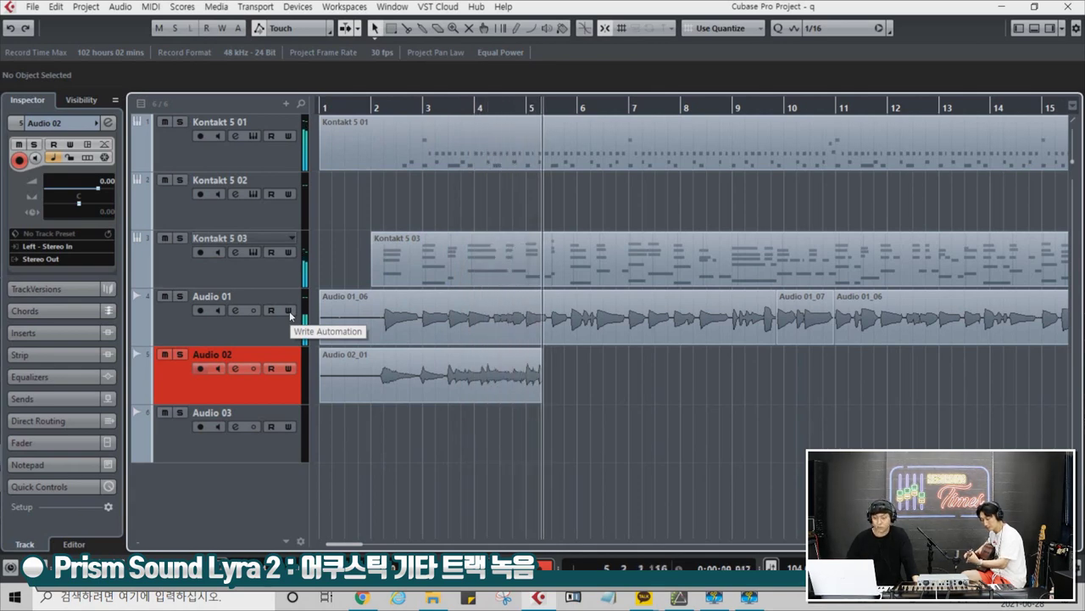
key("g")
key("g")
key("g")
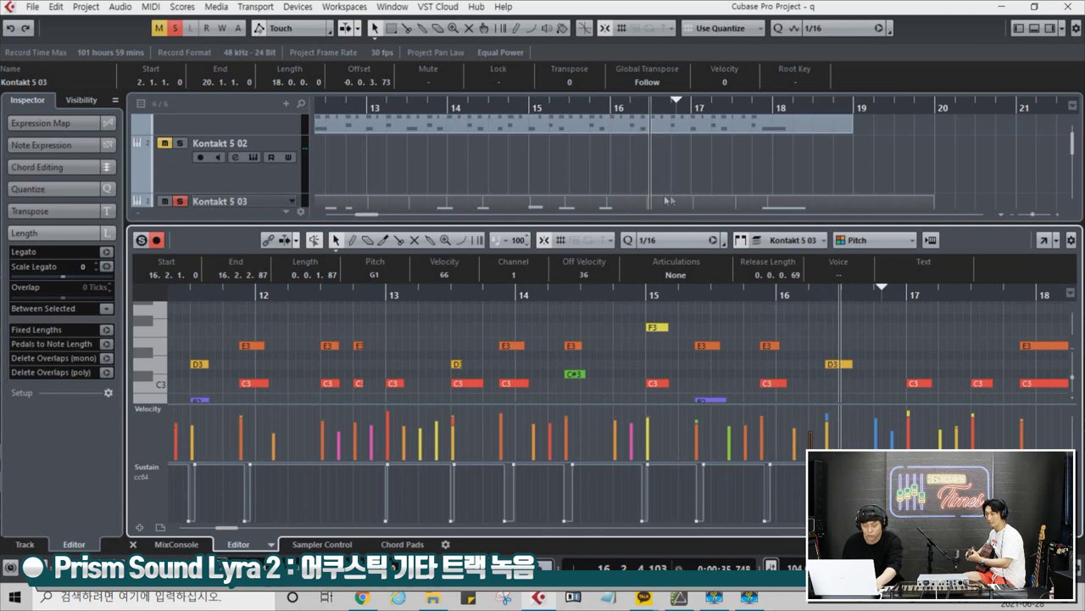
Step: Close the note editor, clear all mutes and solos, and play from about bar 14 to punch in over Audio 02's gap
left_click(1034, 30)
left_click(476, 109)
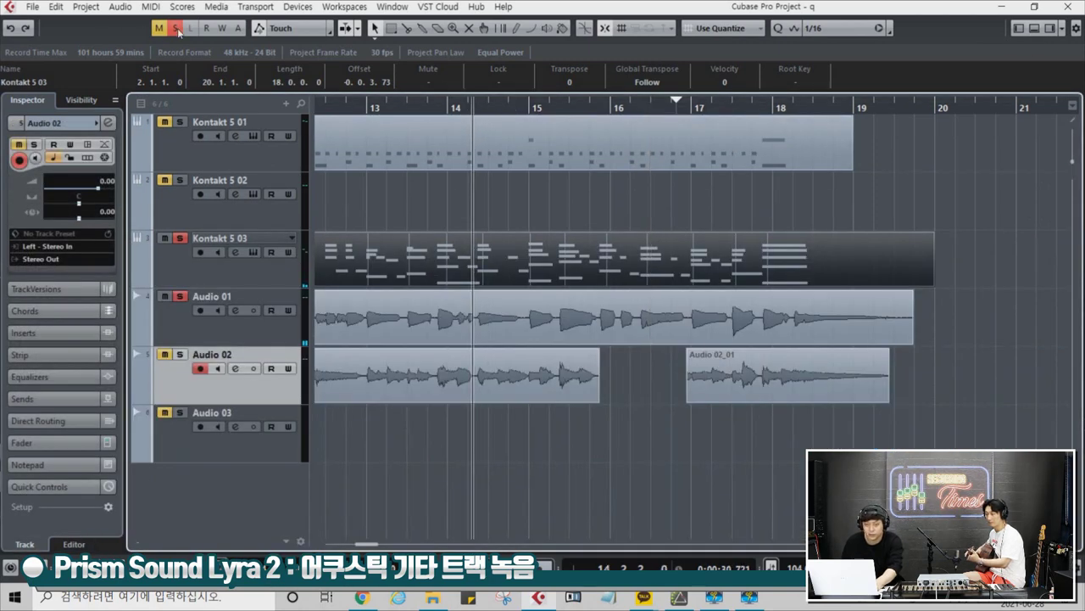
key("space")
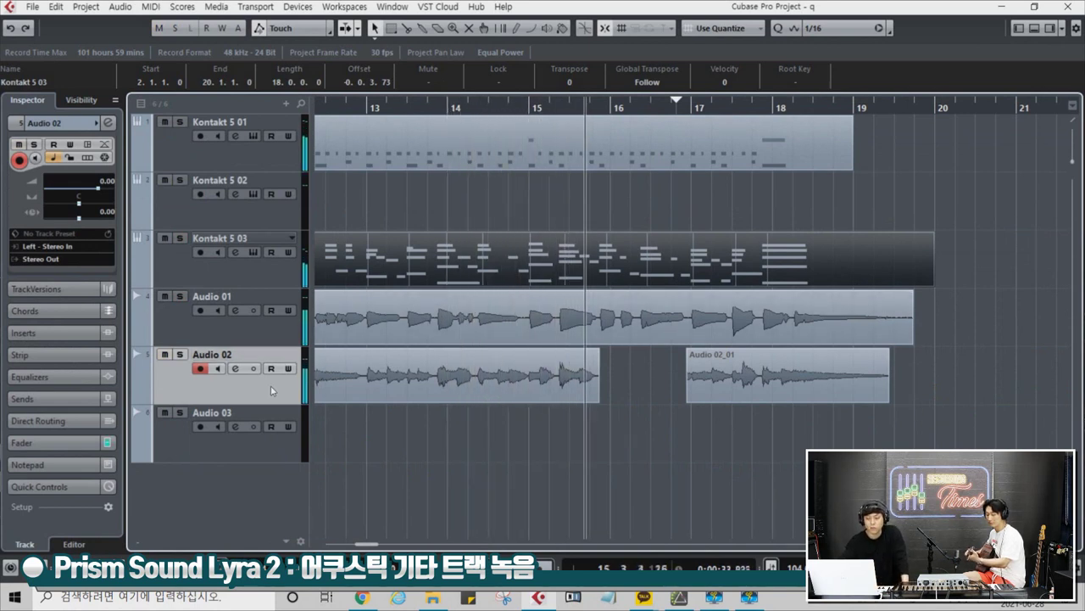
key("KP_Multiply")
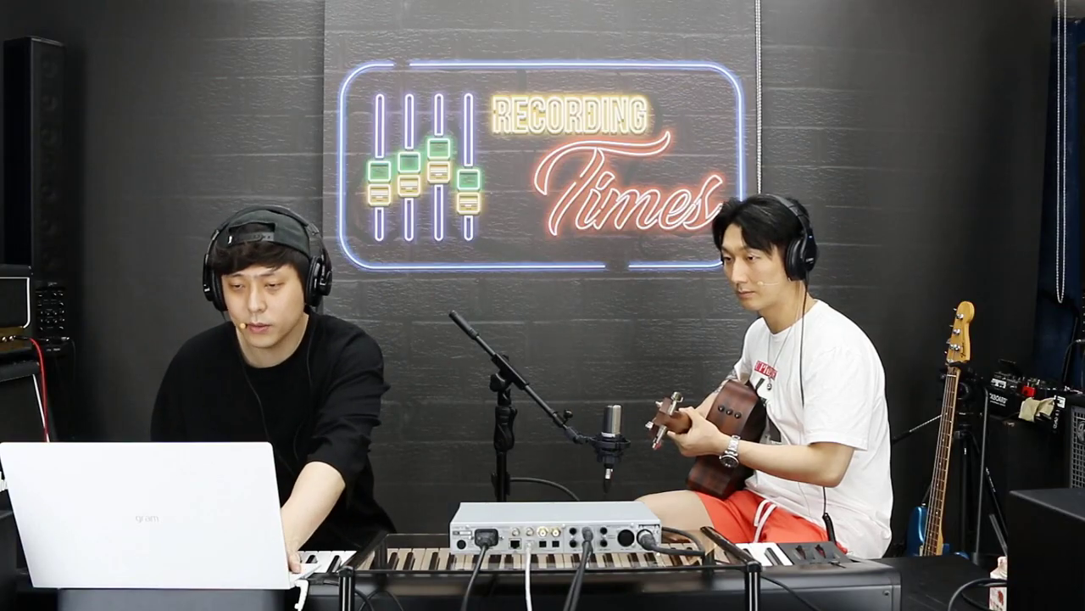
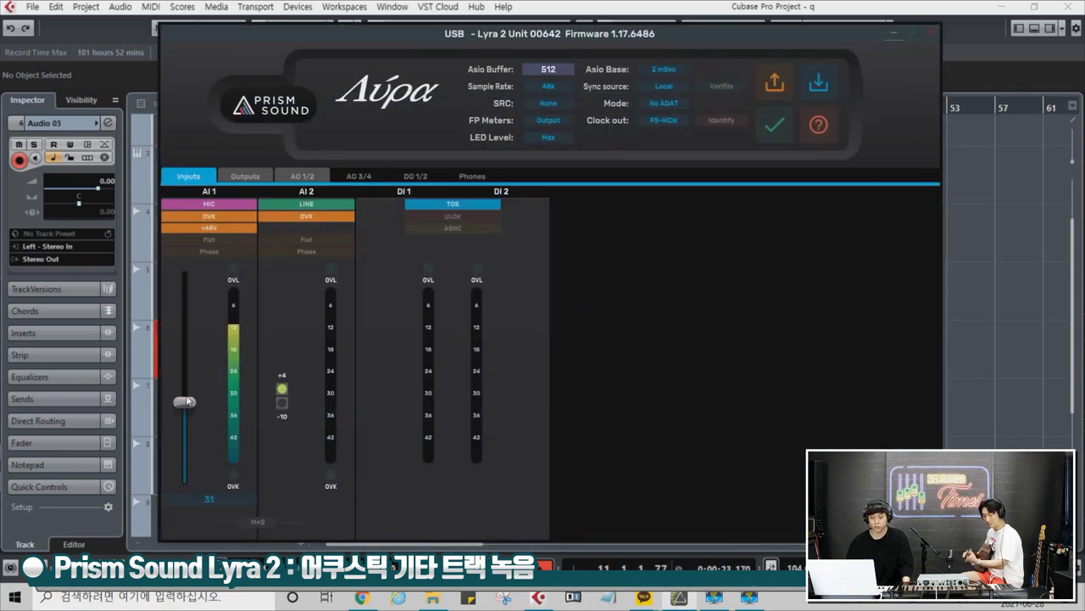
Step: Minimize the audio interface's control panel, discard the short take on Audio 04 and restart its recording
left_click(894, 33)
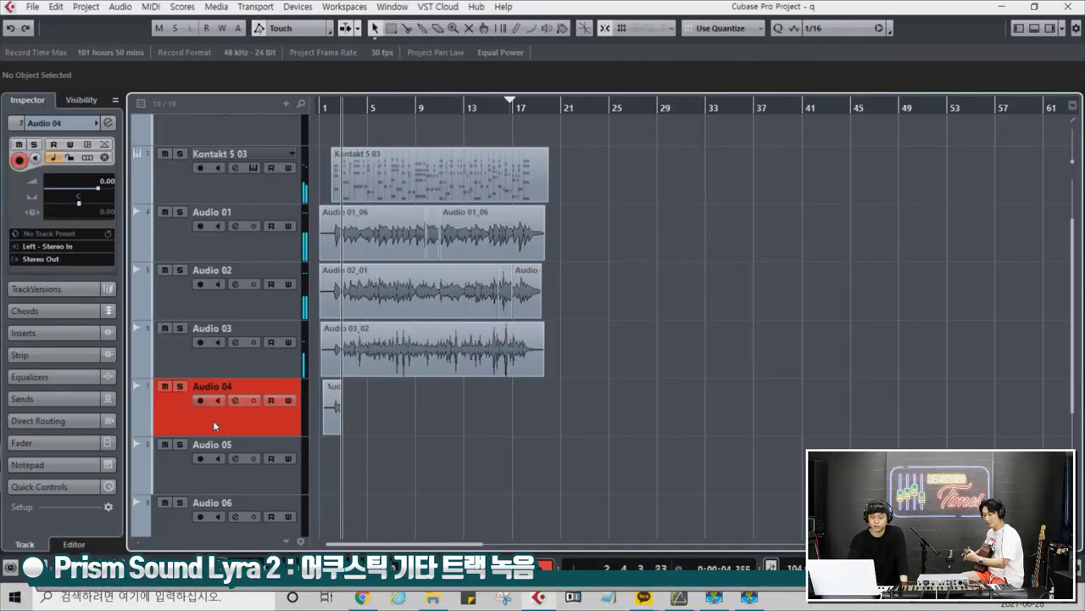
key("space")
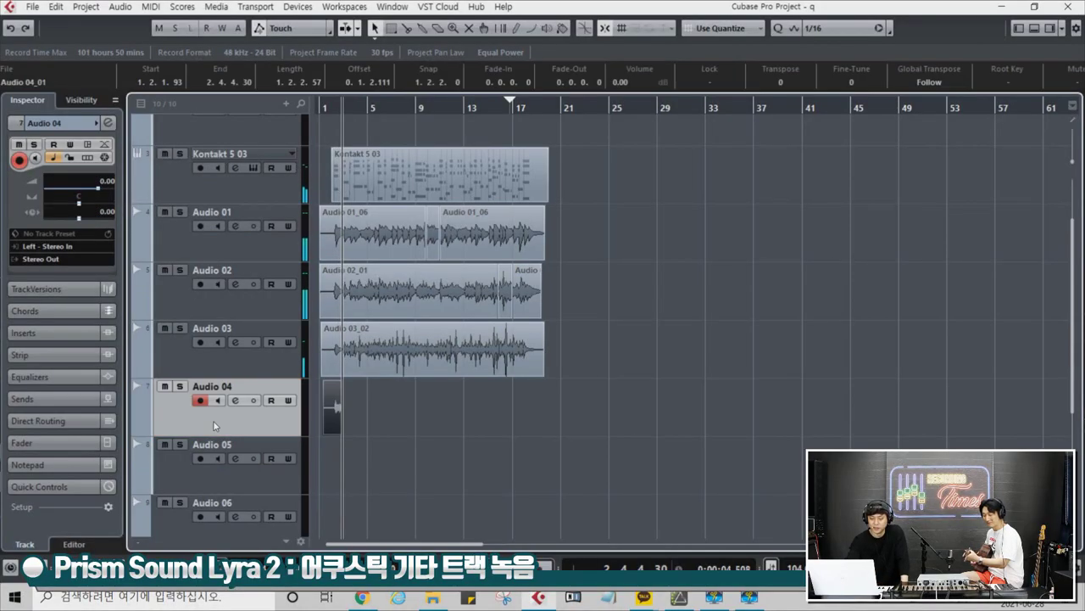
key("KP_Multiply")
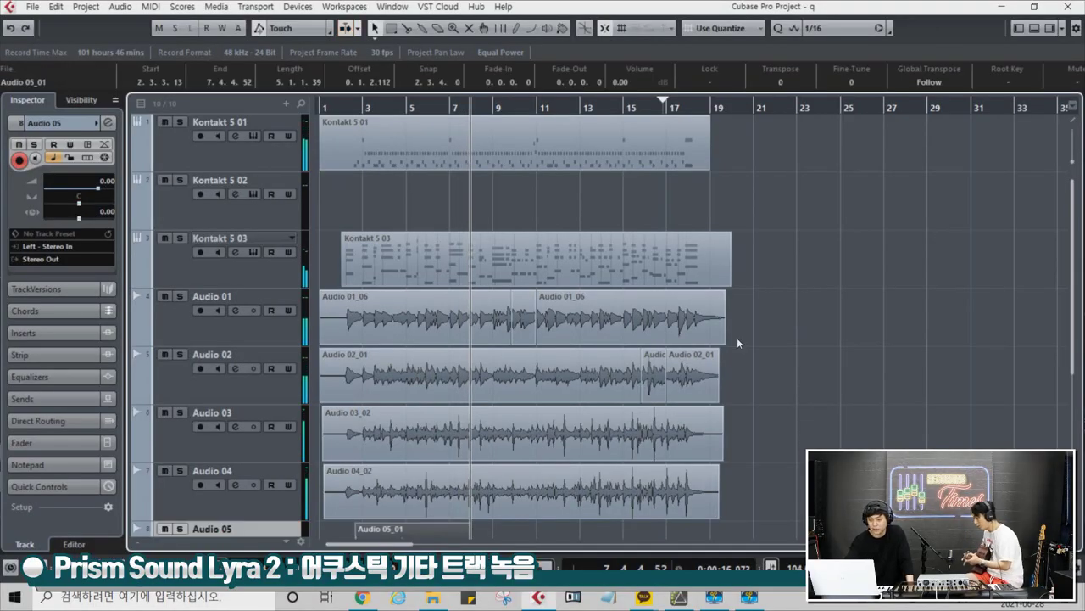
Step: Discard the partial take on Audio 05 and record it again from the start of the project
key("space")
key("KP_Multiply")
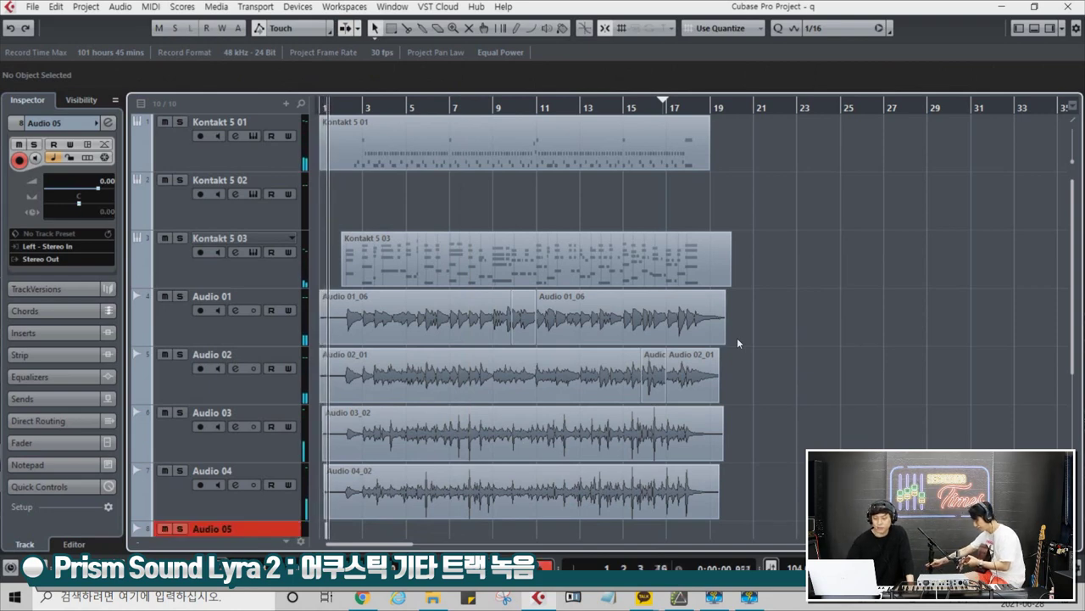
scroll(585, 356, "down", 3)
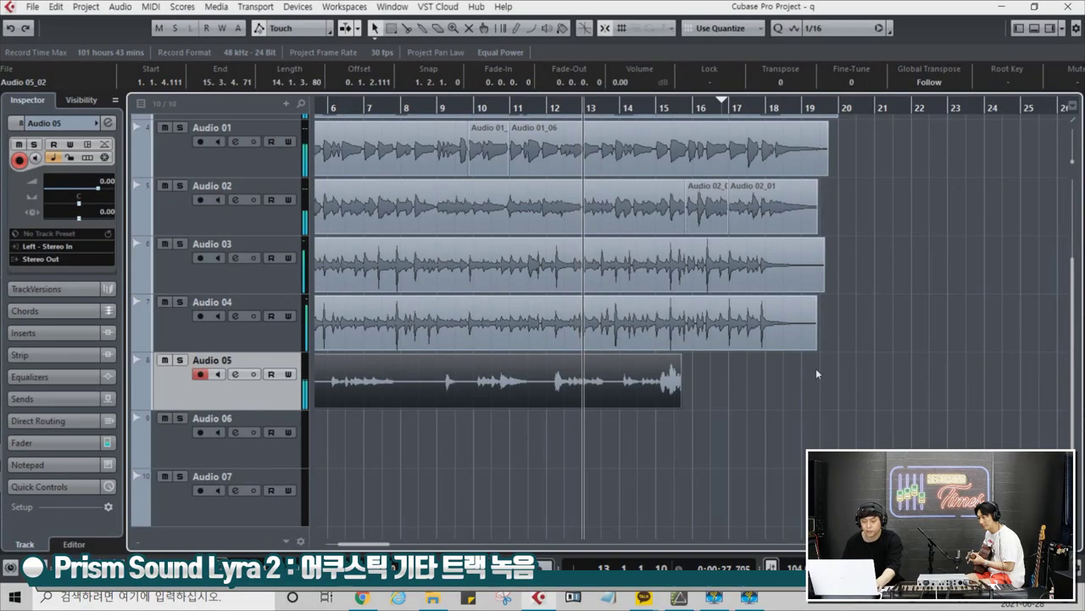
Step: Punch in a new guitar take on Audio 05 from about bar 14 to the end of the song
key("KP_Multiply")
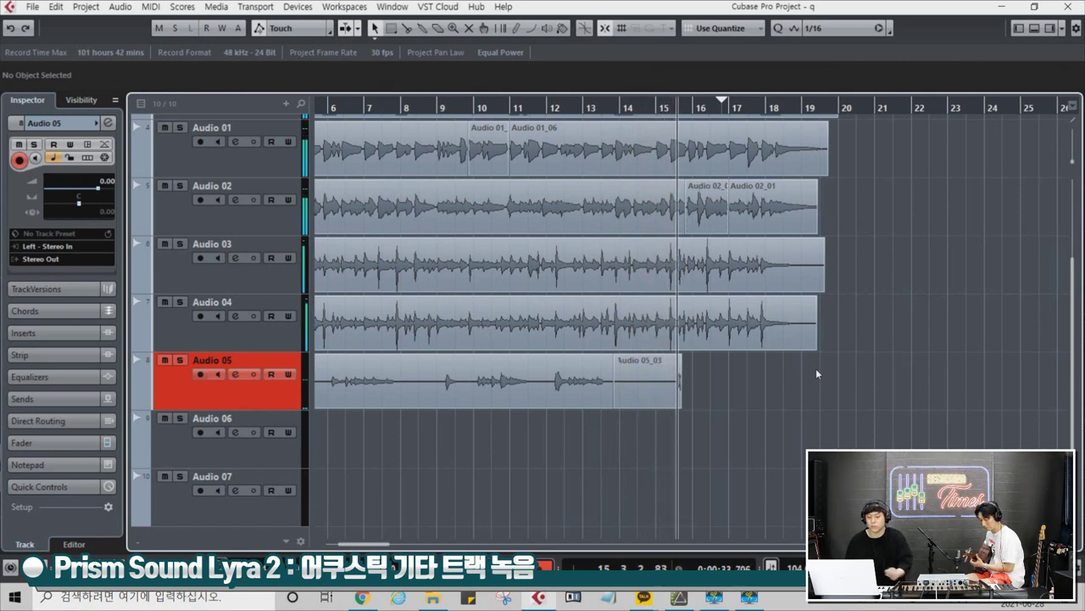
key("g")
key("g")
key("g")
key("g")
key("h")
key("h")
key("g")
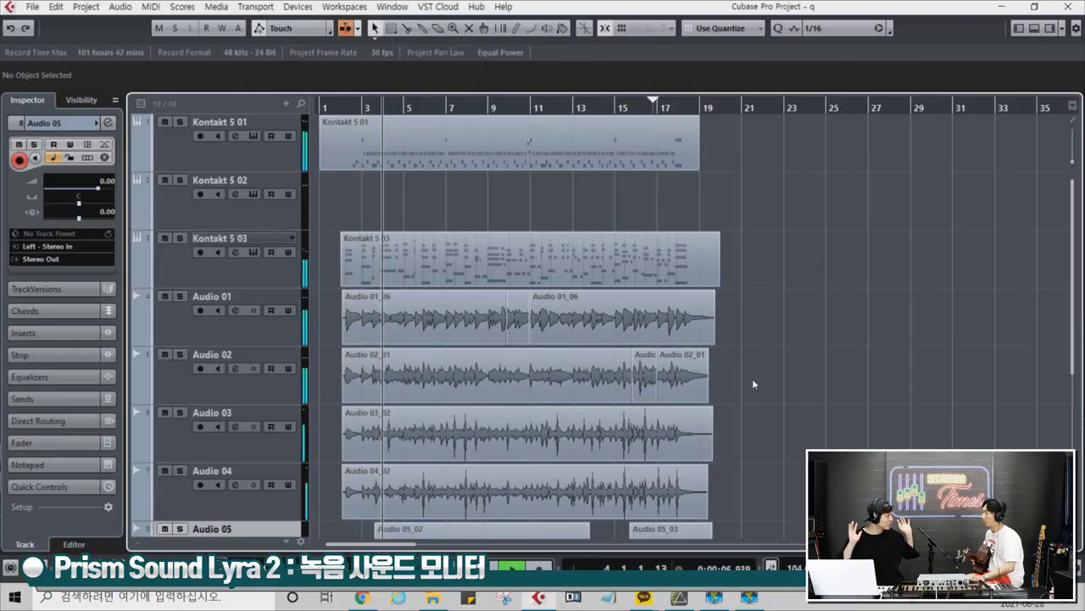
Step: Set the volume of the events on Audio 02, 03 and 04 to -2.00 dB and of both Audio 05 events to 2.00 dB
scroll(753, 379, "down", 3)
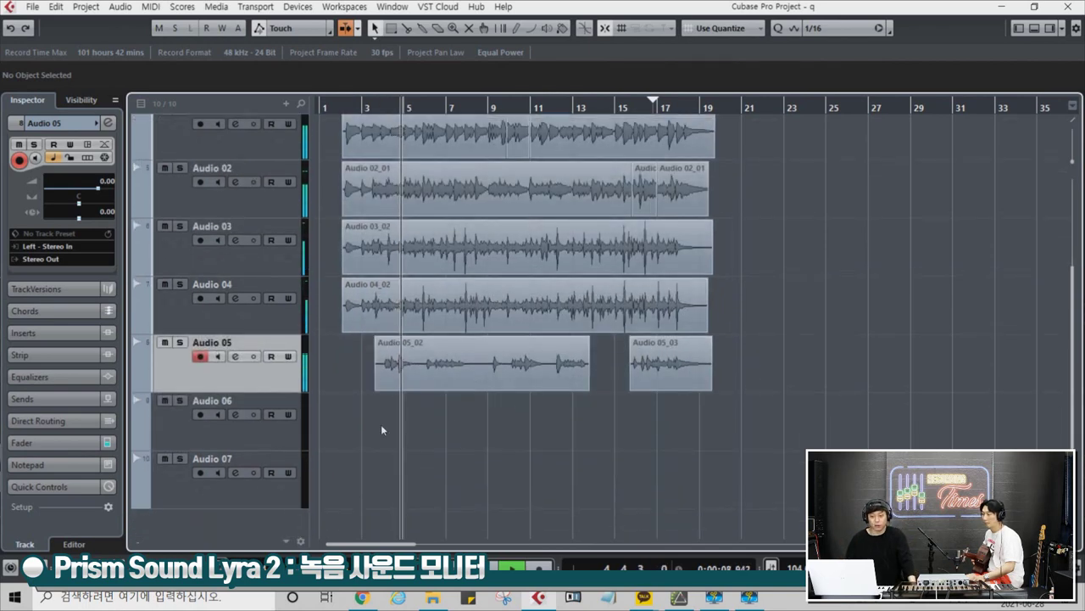
left_click(287, 440)
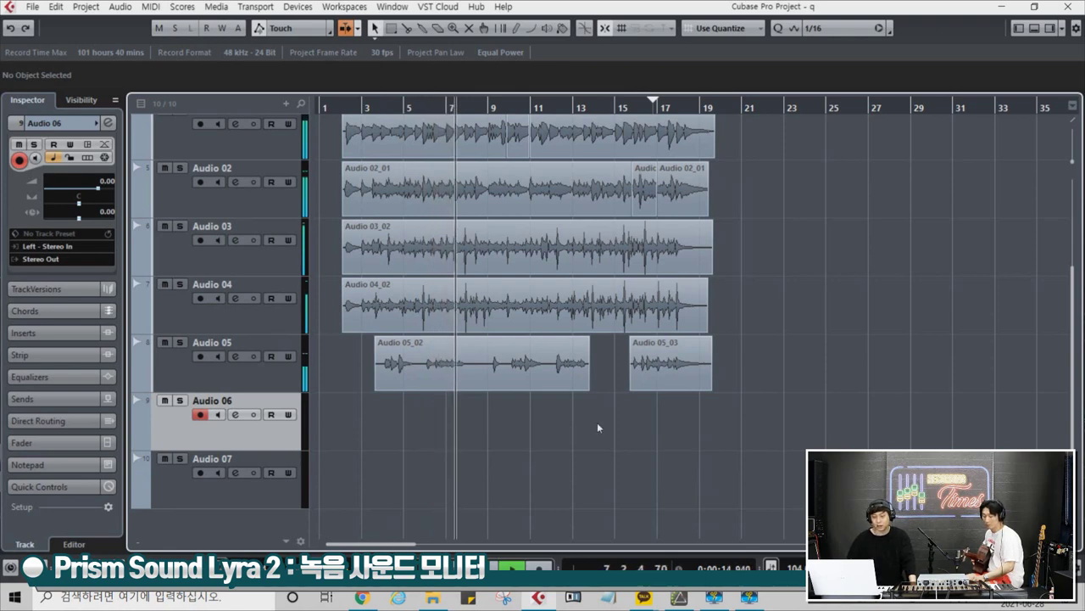
scroll(597, 422, "up", 3)
left_click_drag(712, 370, 343, 454)
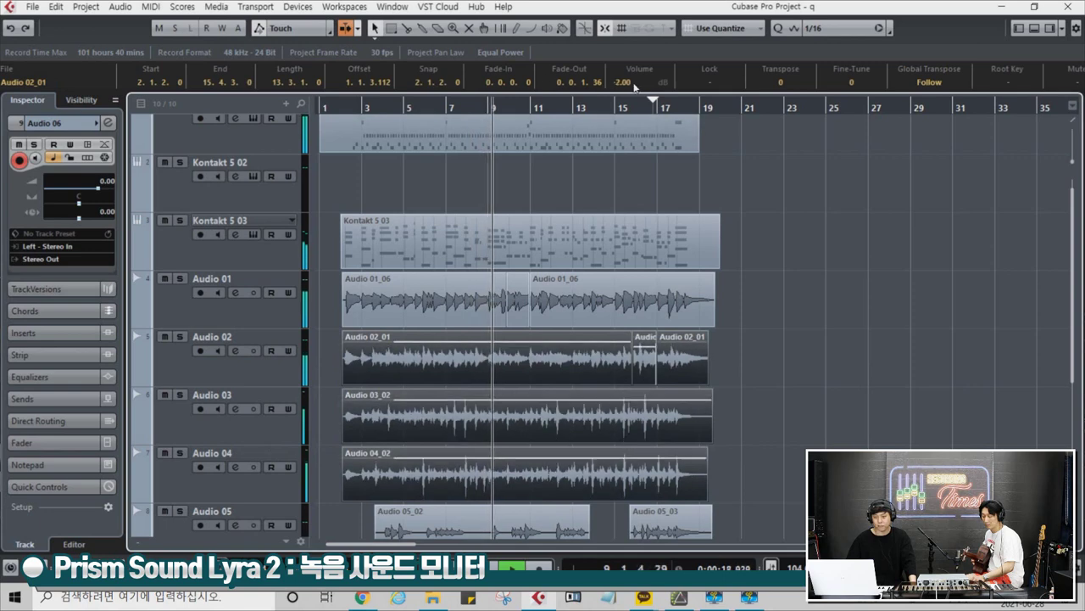
left_click(801, 424)
scroll(798, 426, "down", 3)
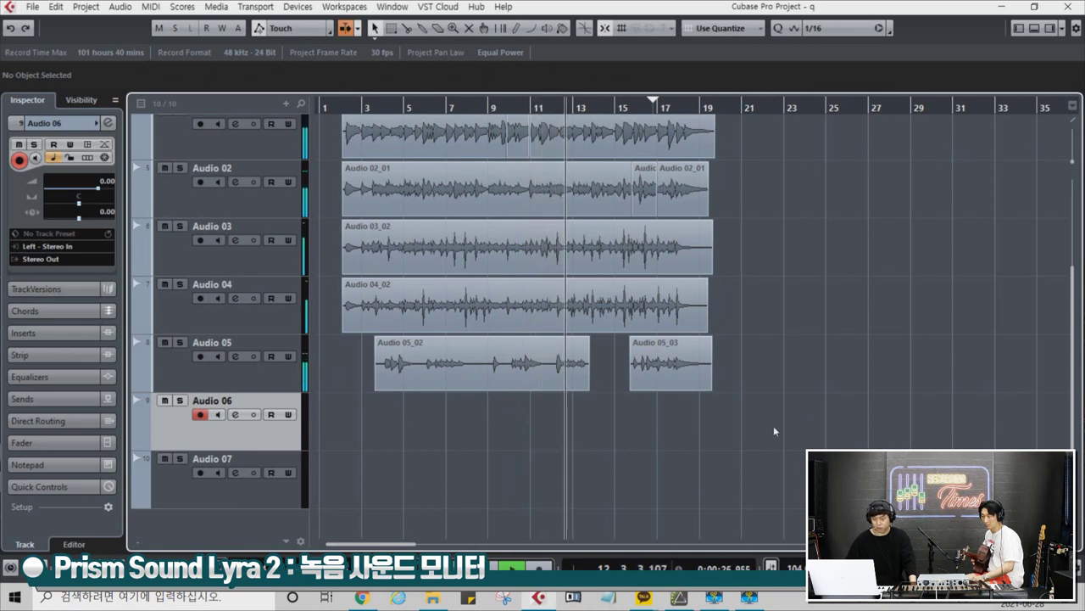
left_click_drag(503, 411, 727, 344)
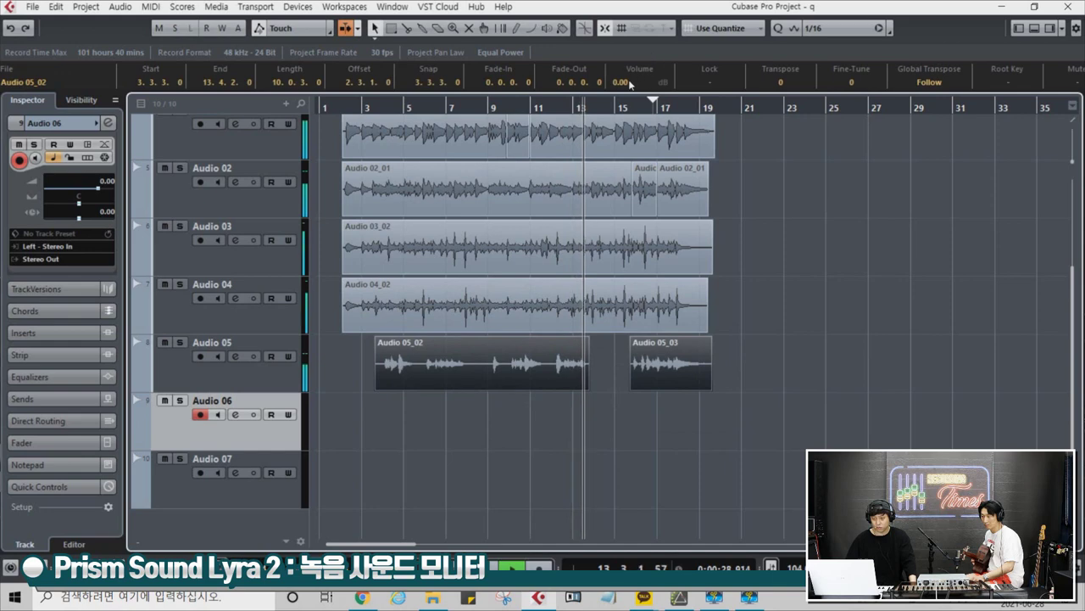
Step: Start adding an FX channel track with Stereo configuration and search its effect list for "rever"
right_click(256, 498)
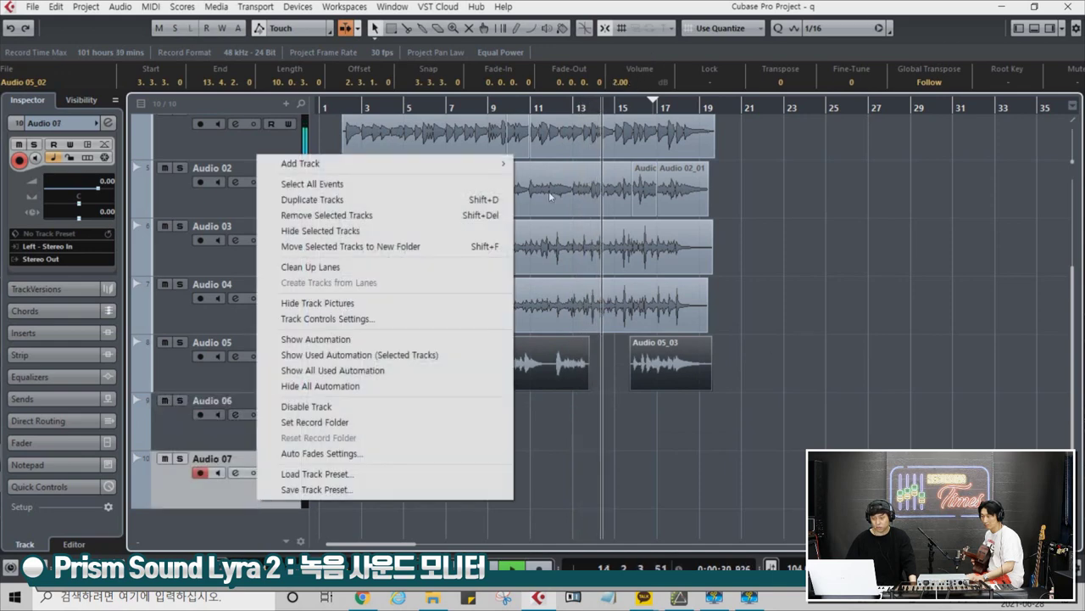
mouse_move(480, 163)
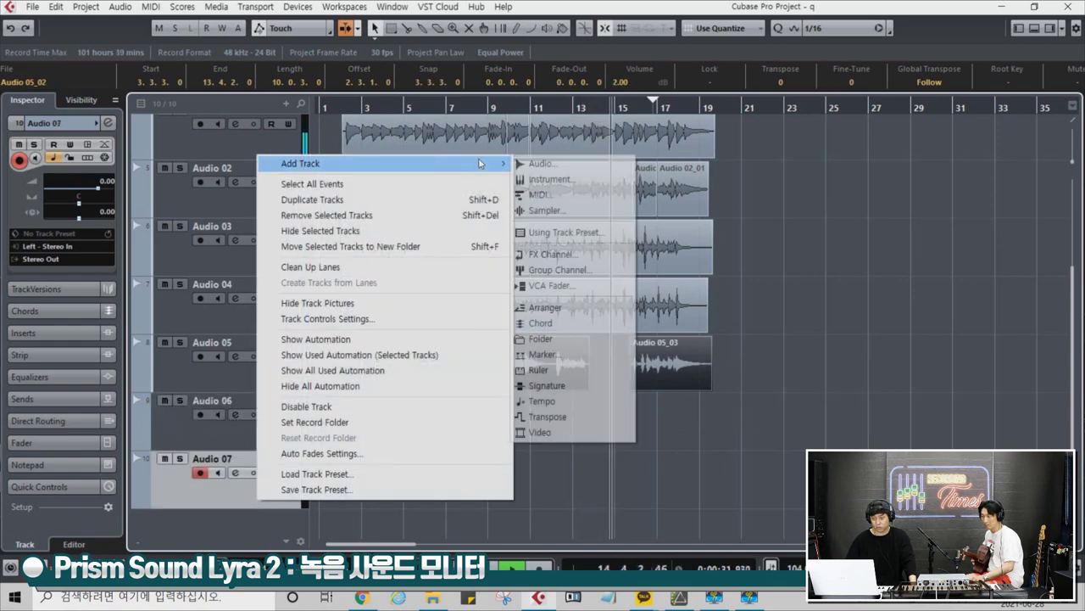
left_click(601, 257)
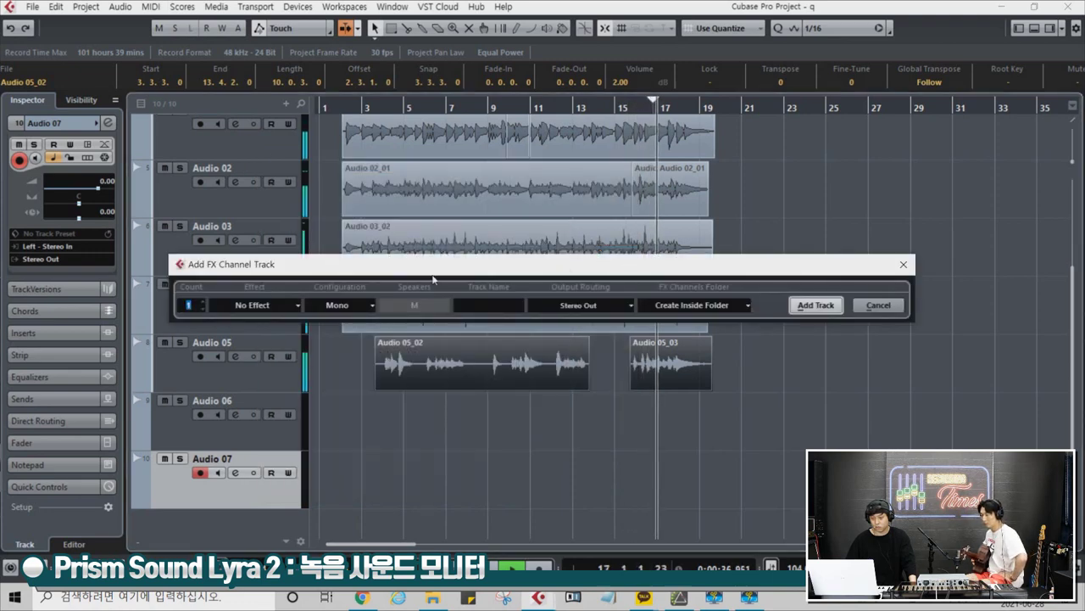
left_click(336, 307)
left_click(336, 335)
left_click(265, 306)
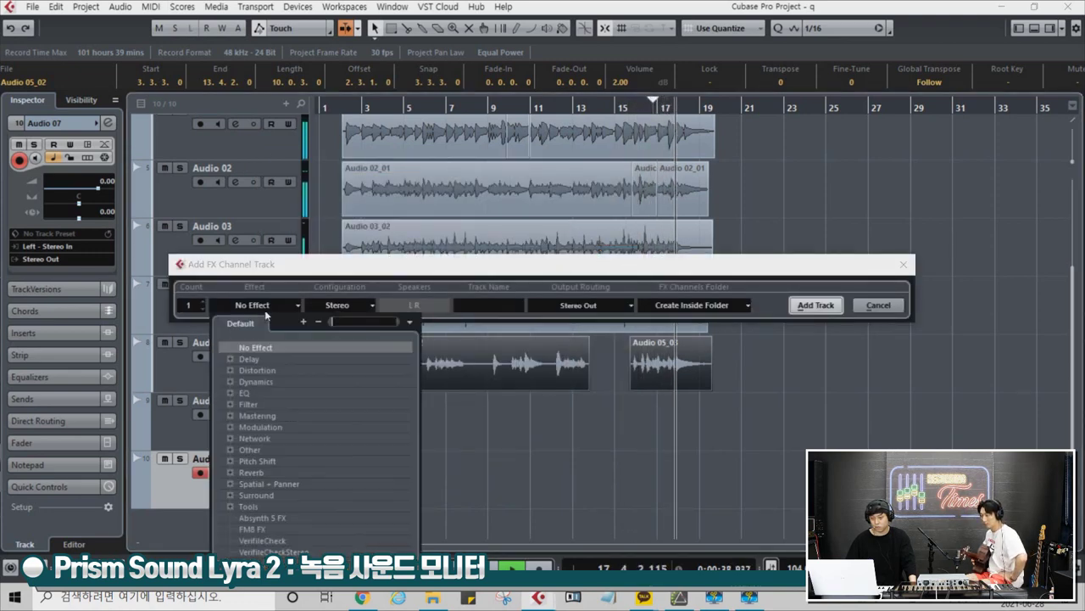
type("rever")
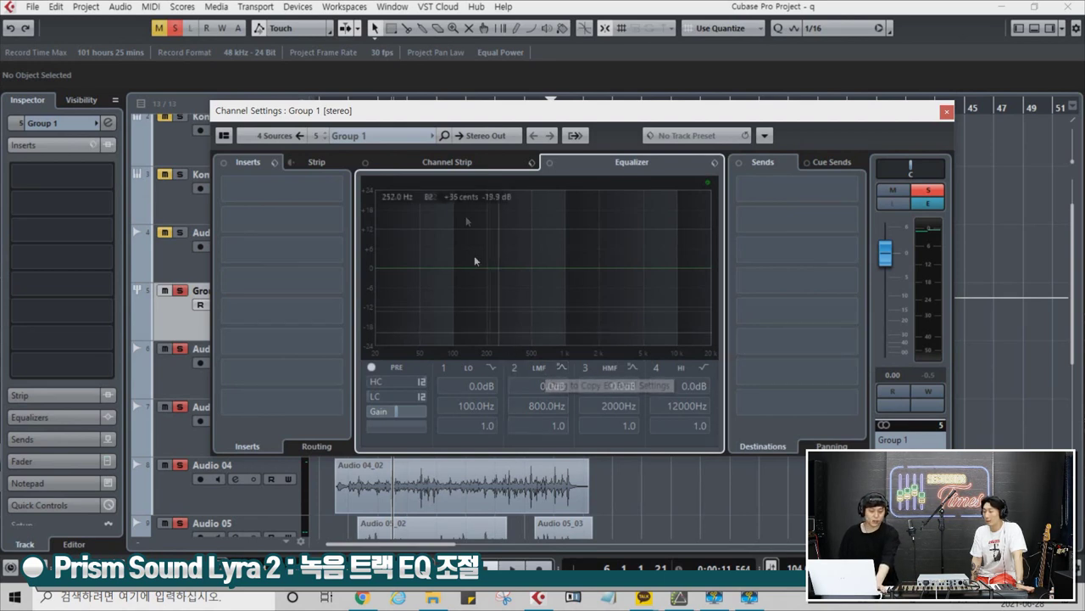
Step: During playback, cut Group 1's EQ band 1 to -20.7 dB at 57.1 Hz and band 2 to -6.8 dB at about 280 Hz
key("space")
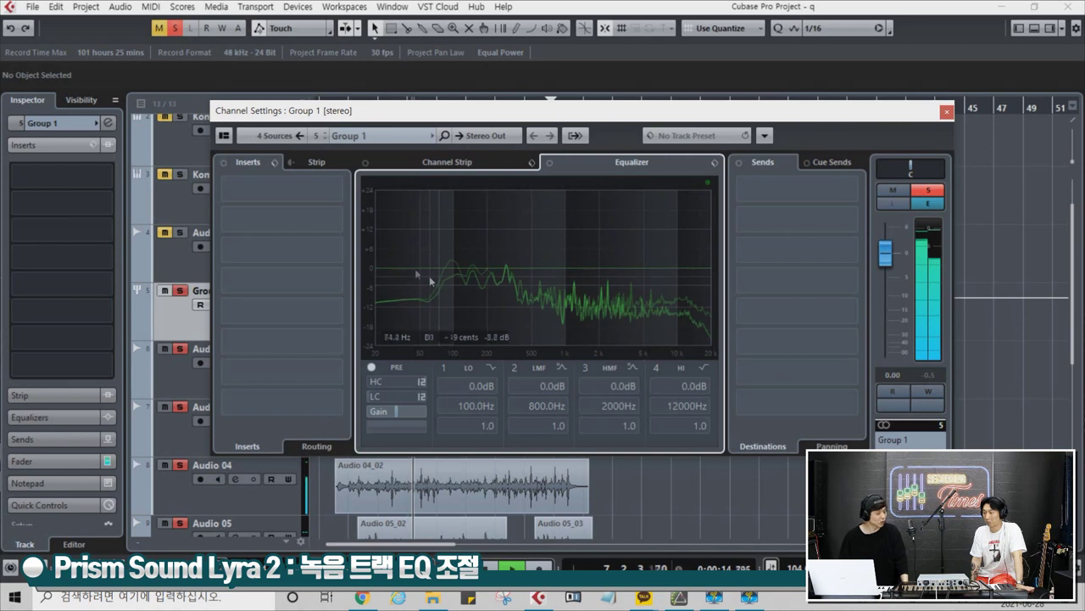
left_click_drag(395, 268, 425, 334)
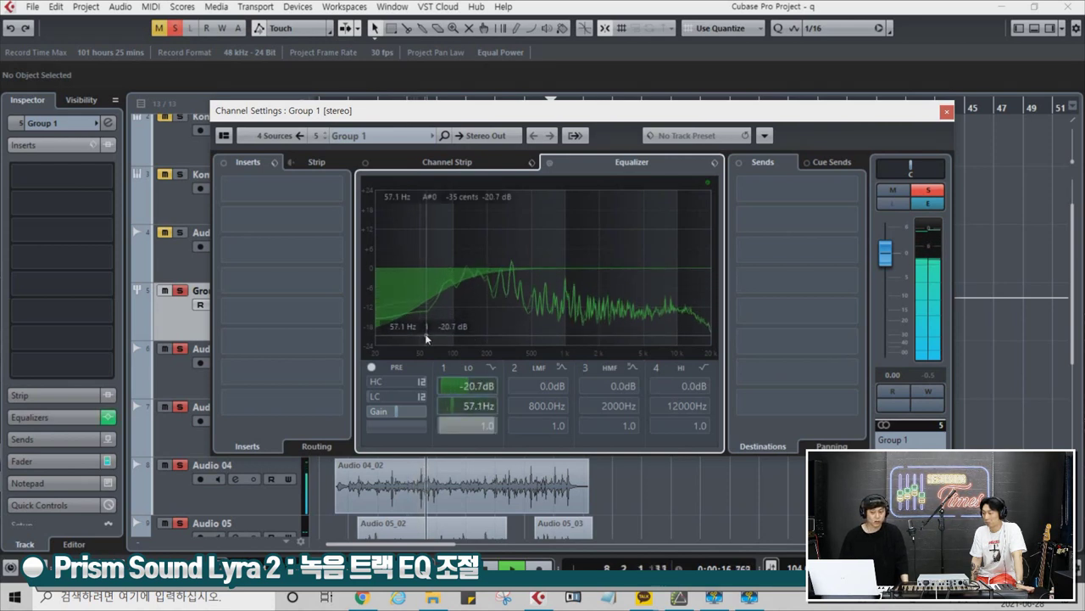
mouse_move(504, 270)
left_mouse_down()
mouse_move(502, 289)
mouse_move(517, 293)
mouse_move(508, 289)
left_mouse_up()
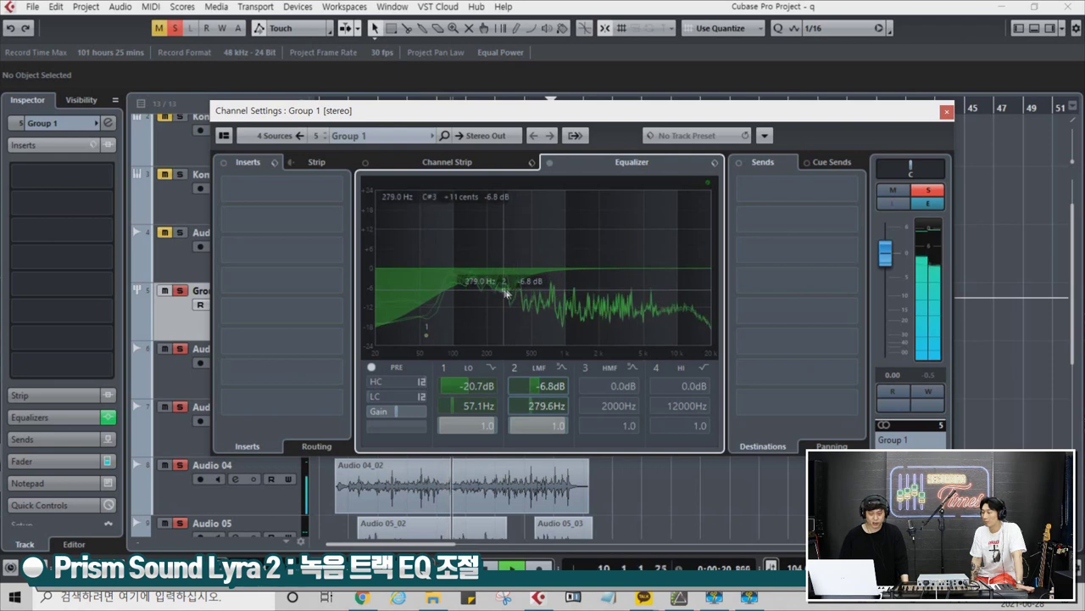
Step: Set Group 1's EQ band 2 to Q 2.3 at 309.7 Hz and send the channel to FX 1-RoomWorks SE at -9.72 dB
left_click_drag(536, 432, 532, 414)
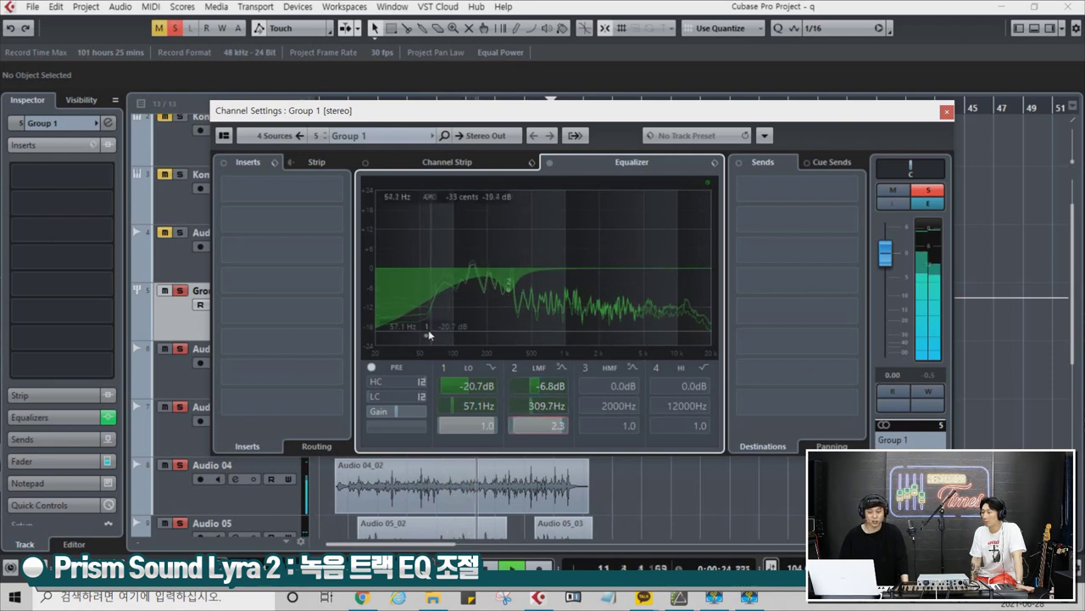
left_click(824, 203)
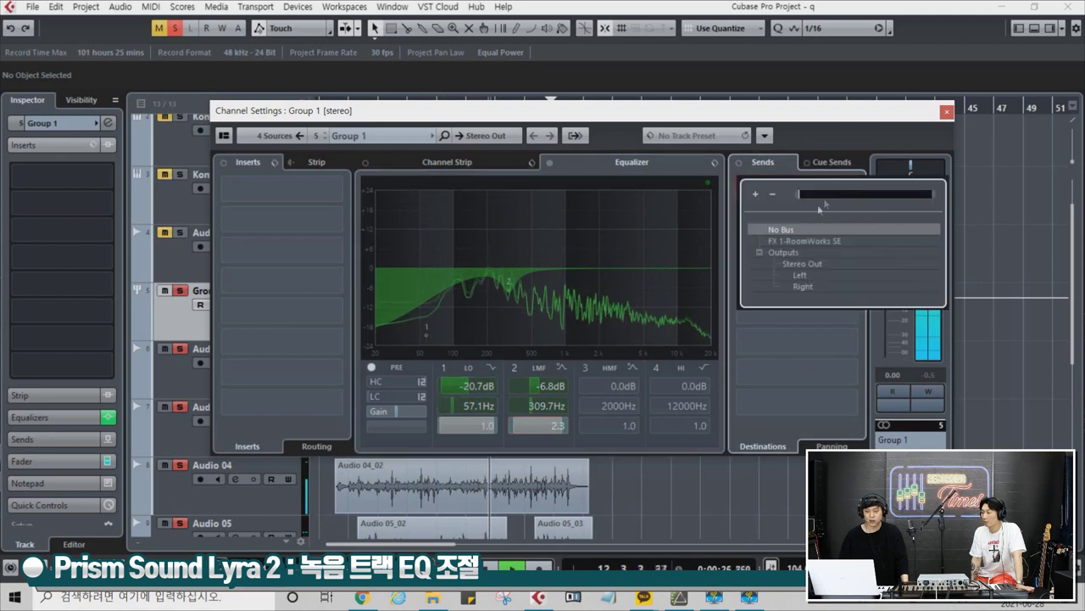
left_click(814, 241)
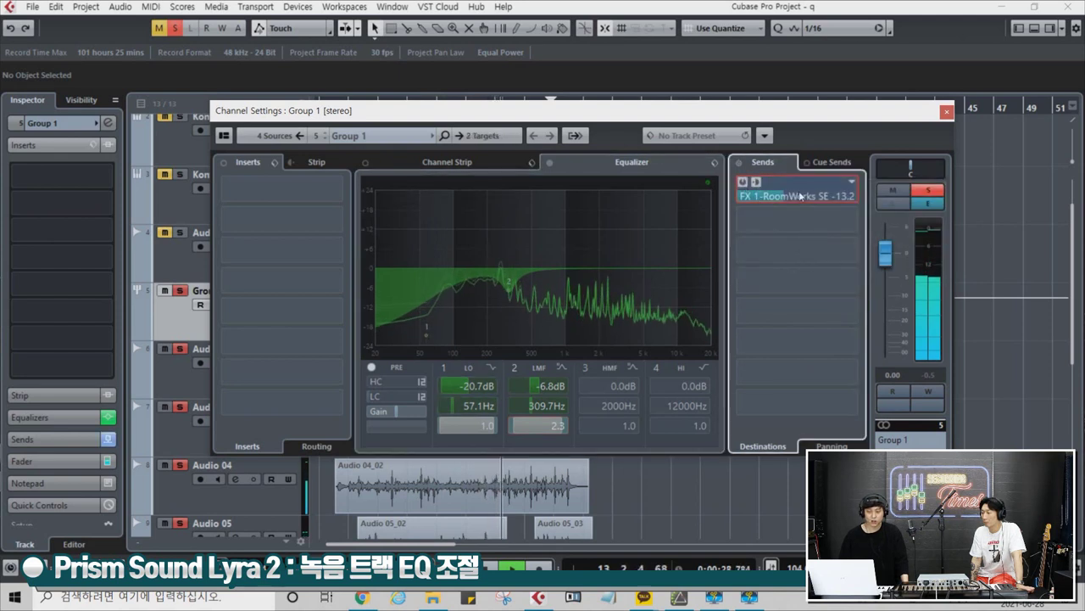
left_click_drag(778, 198, 791, 197)
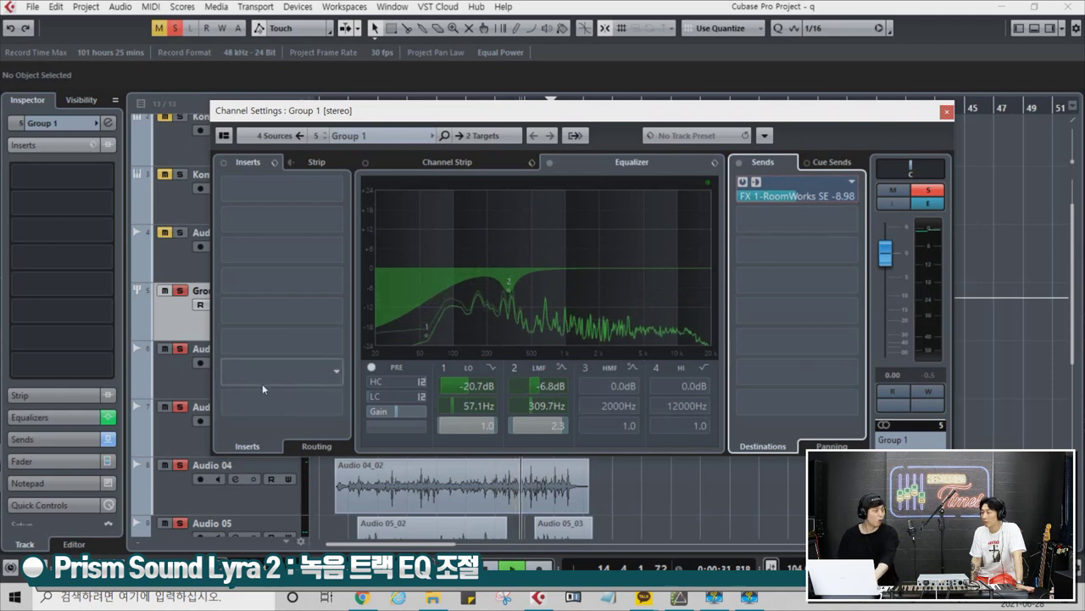
scroll(806, 198, "down", 2)
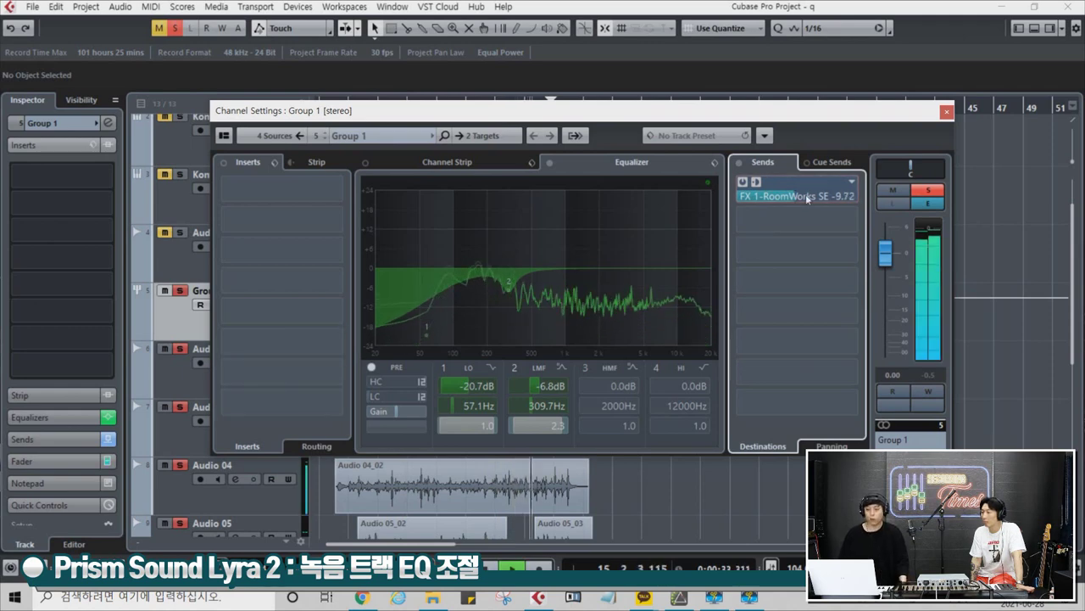
left_click(946, 113)
Step: Solo the Kontakt 5 01 and Kontakt 5 03 tracks along with the guitars and restart playback near bar 2
scroll(420, 195, "up", 2)
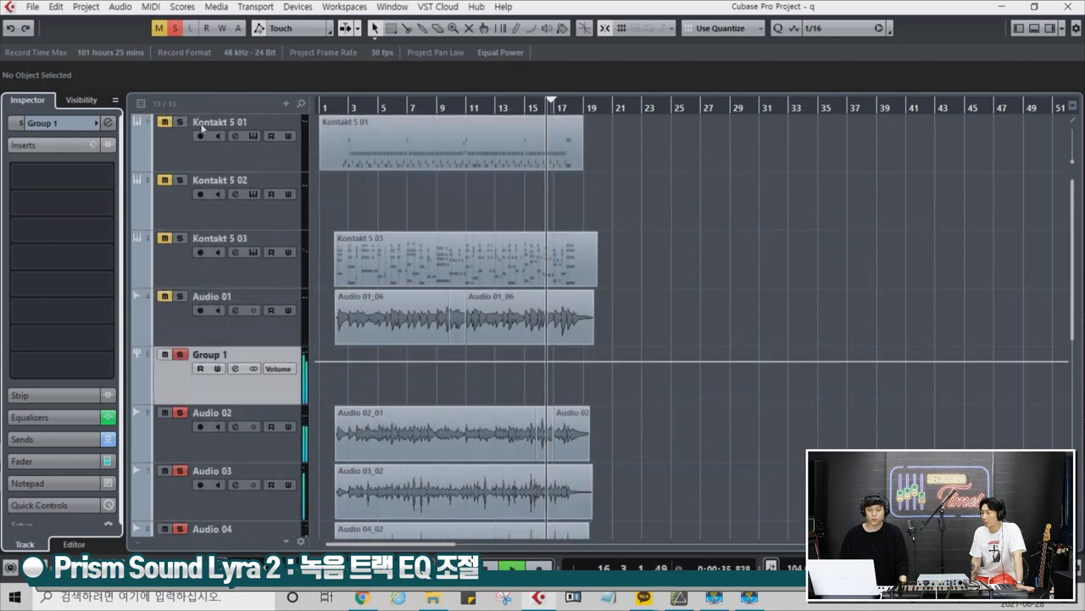
left_click(180, 122)
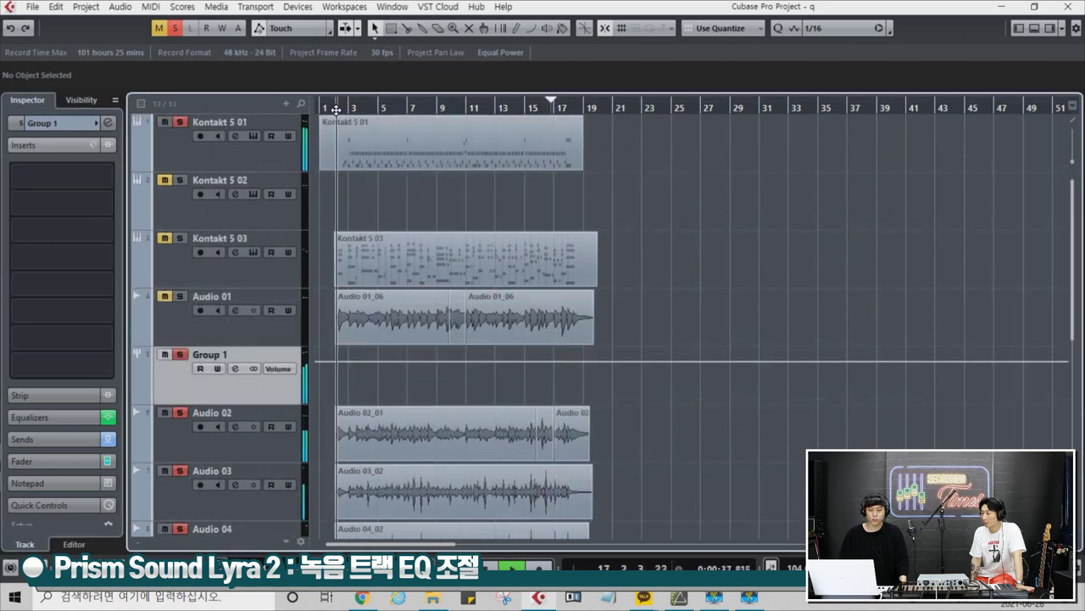
left_click(187, 269)
Step: On Kontakt 5 03, cut EQ band 1 to -6.3 dB at 43.3 Hz and boost band 4 to 4.4 dB at 4267 Hz
left_click(235, 252)
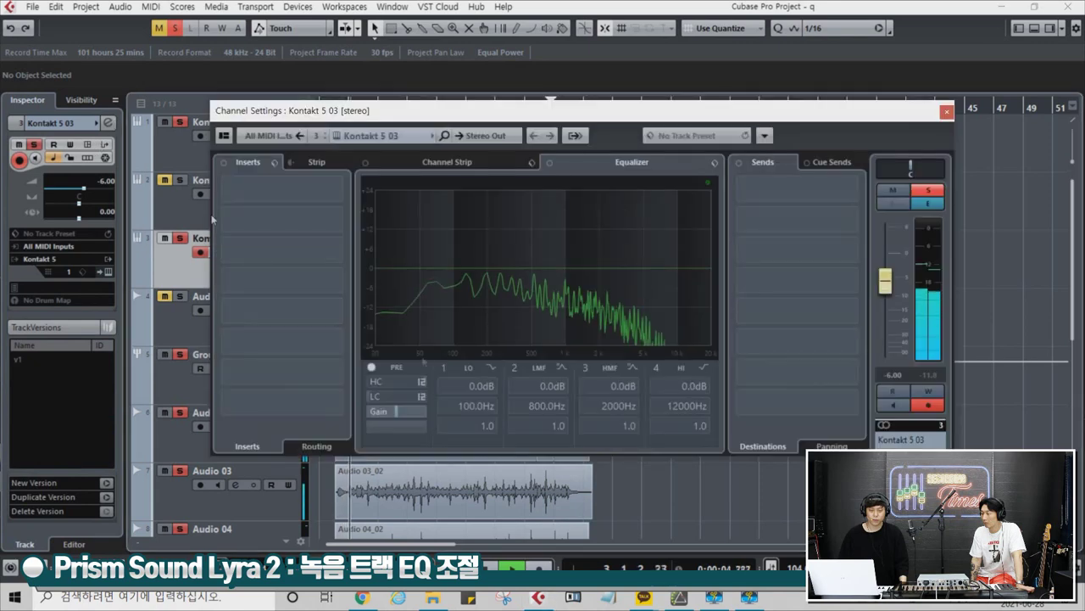
left_click(413, 287)
left_click_drag(650, 257, 636, 256)
Step: Send Kontakt 5 03 to FX 1-RoomWorks SE at about -18.0 dB and close its channel settings
left_click(827, 195)
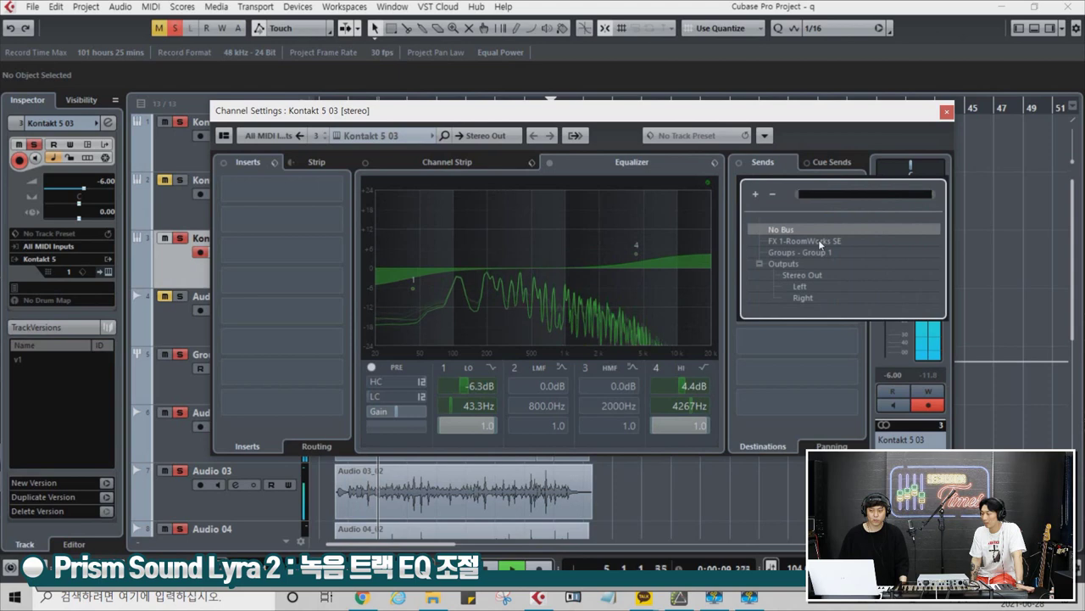
left_click(820, 243)
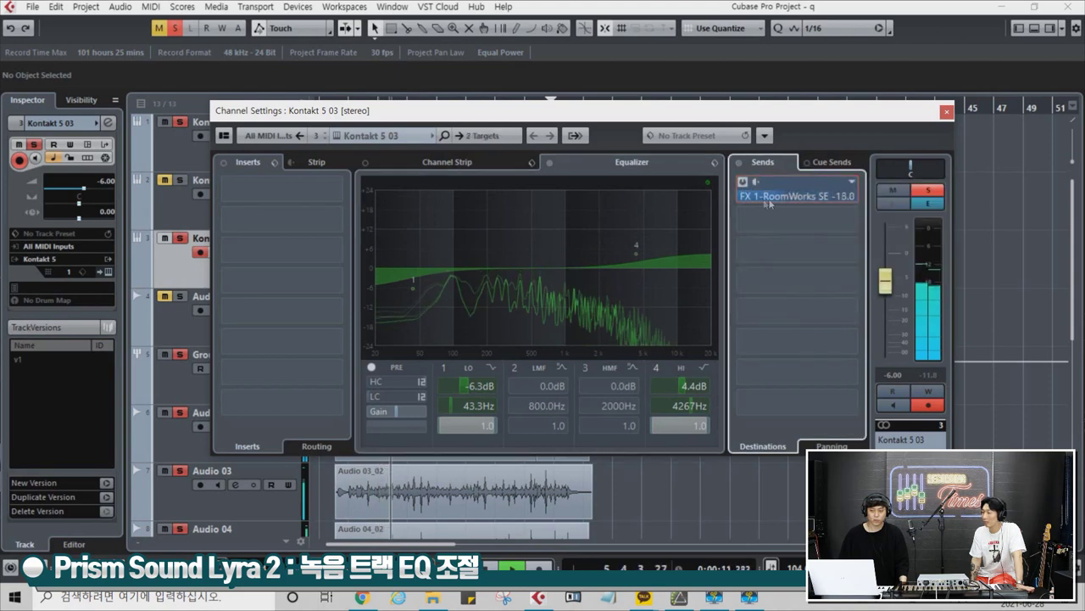
left_click(947, 111)
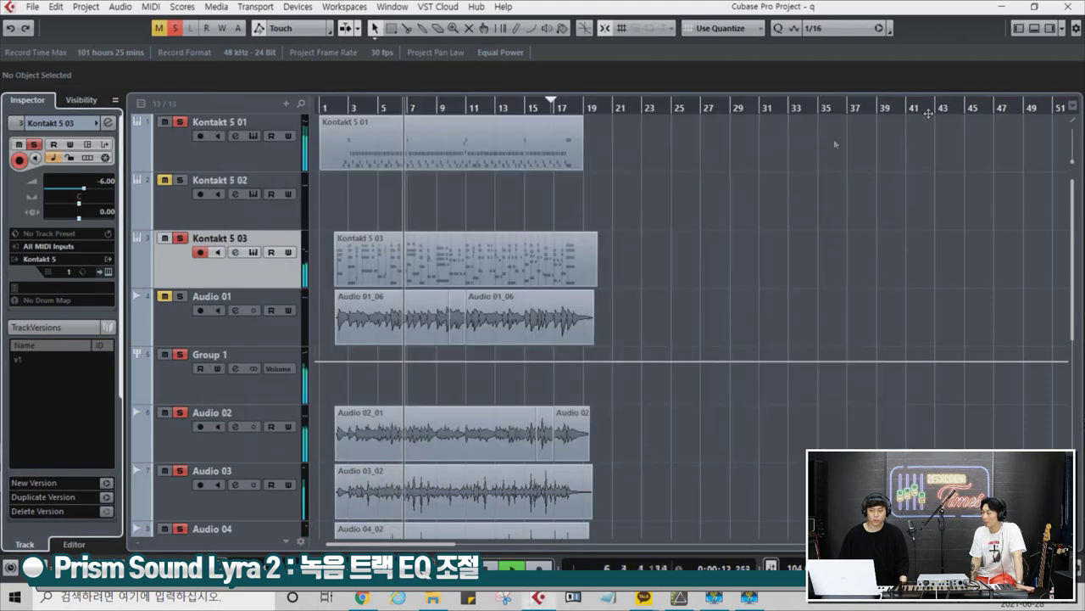
Step: Solo Audio 01 and cut its EQ band 2 to -6.3 dB at 323.5 Hz
left_click(177, 322)
left_click(235, 310)
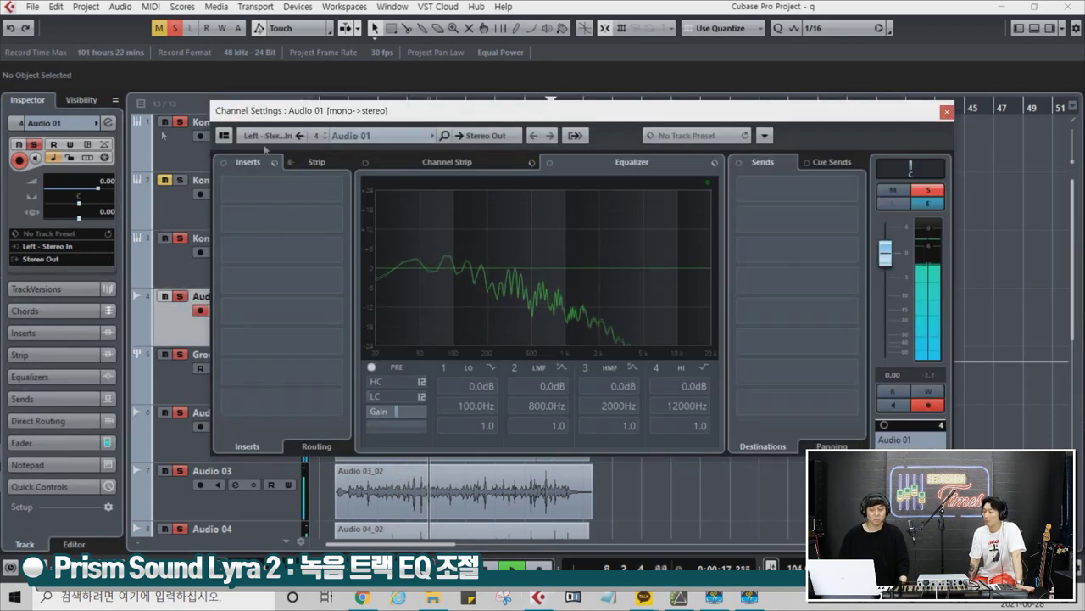
left_click_drag(501, 270, 510, 287)
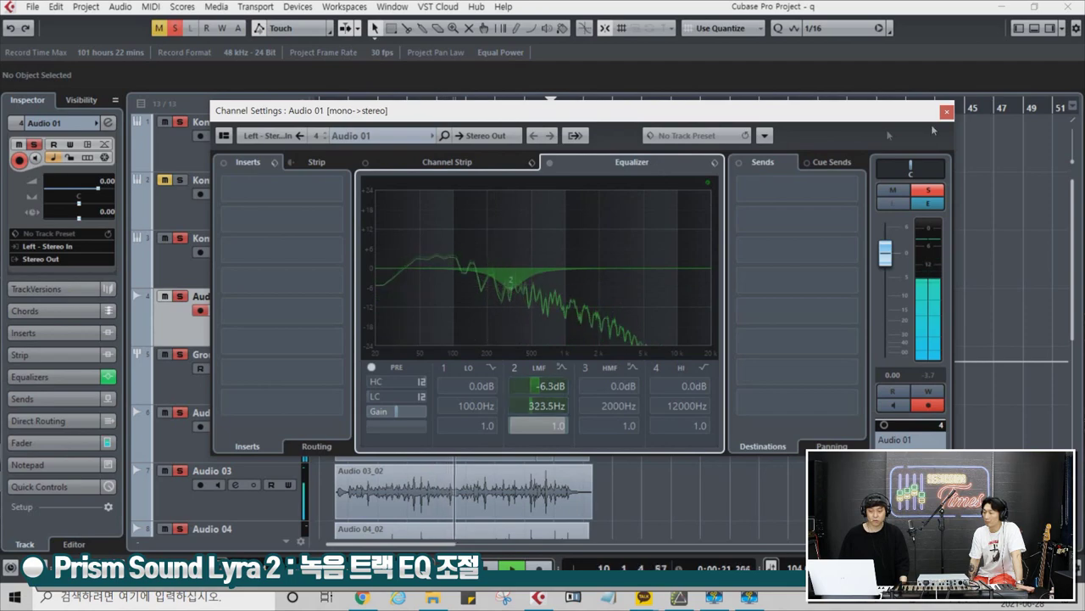
left_click(946, 112)
Step: Solo Audio 06 and activate a send from it to FX 1-RoomWorks SE at -8.36 dB
scroll(517, 323, "down", 4)
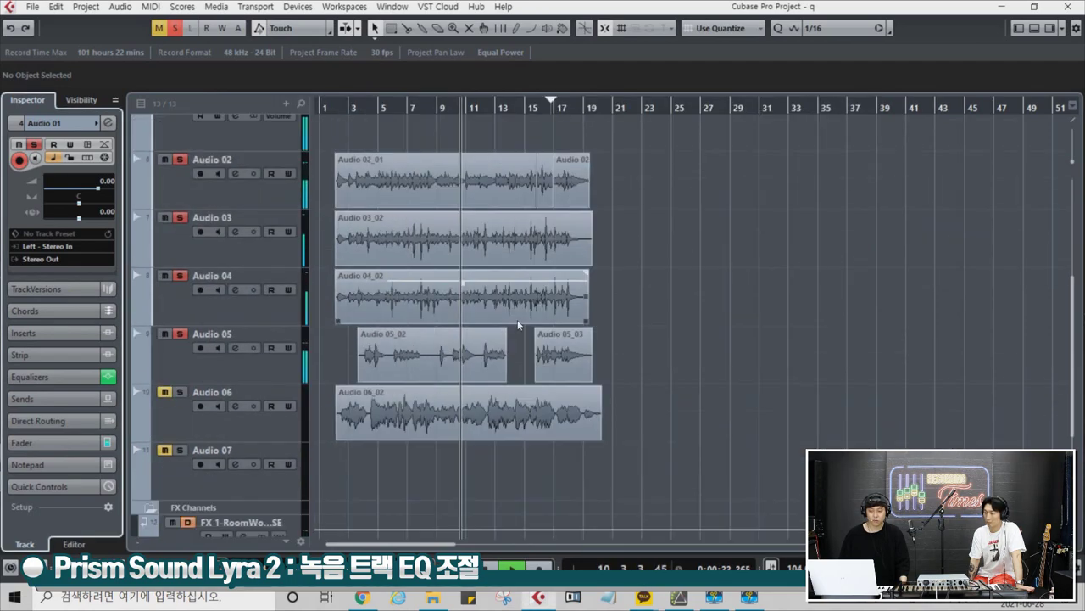
left_click(180, 392)
left_click(105, 123)
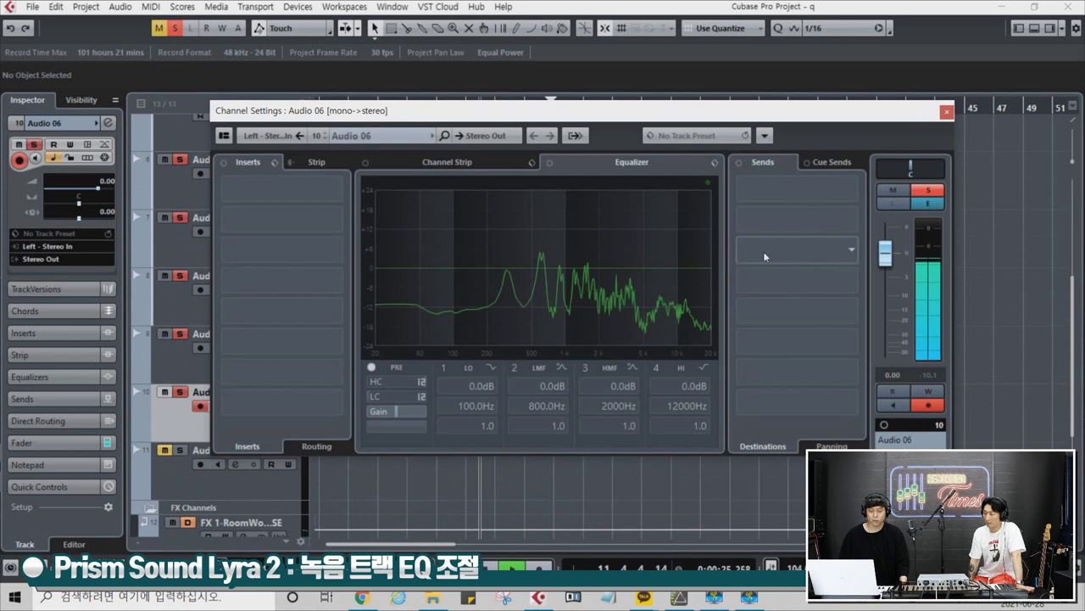
left_click(796, 192)
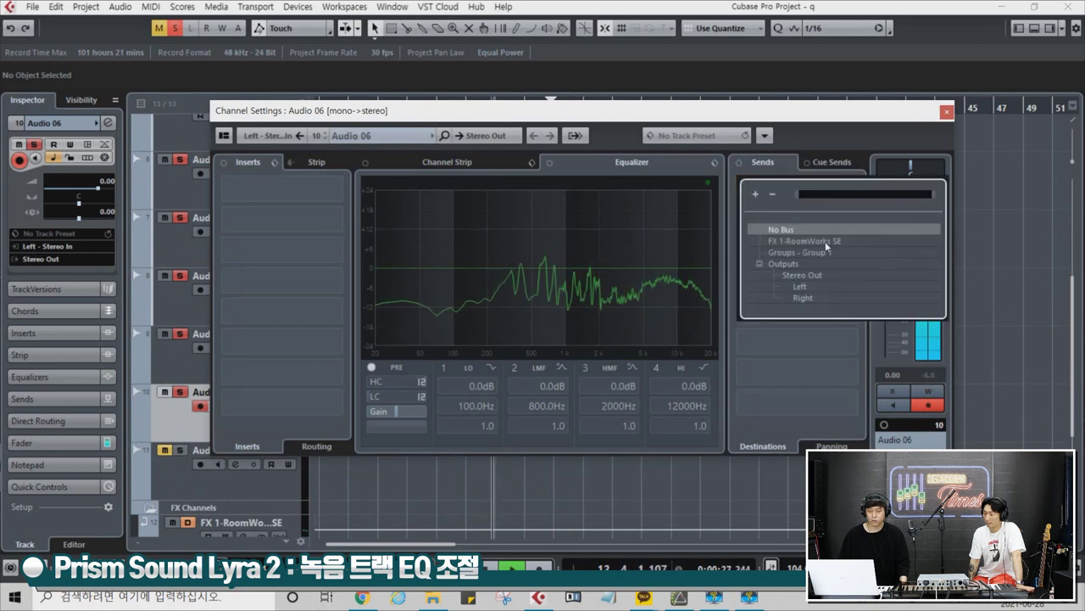
left_click(789, 240)
left_click(743, 182)
left_click_drag(820, 200, 797, 196)
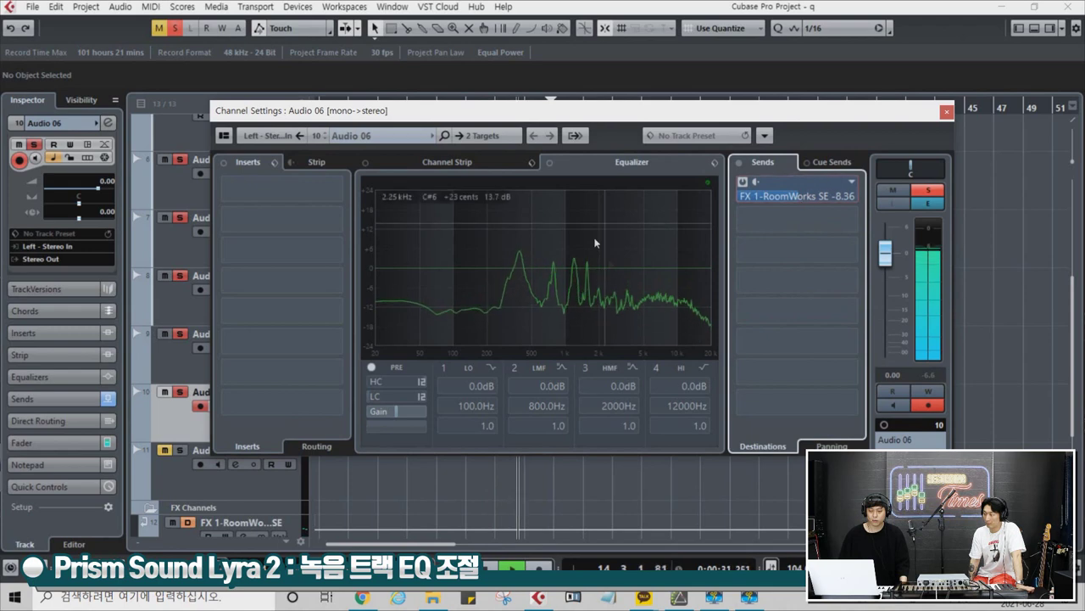
Step: Boost Audio 06's EQ band 4 to 2.4 dB at 3743 Hz and set its reverb send to -7.35 dB
left_click_drag(670, 266, 629, 259)
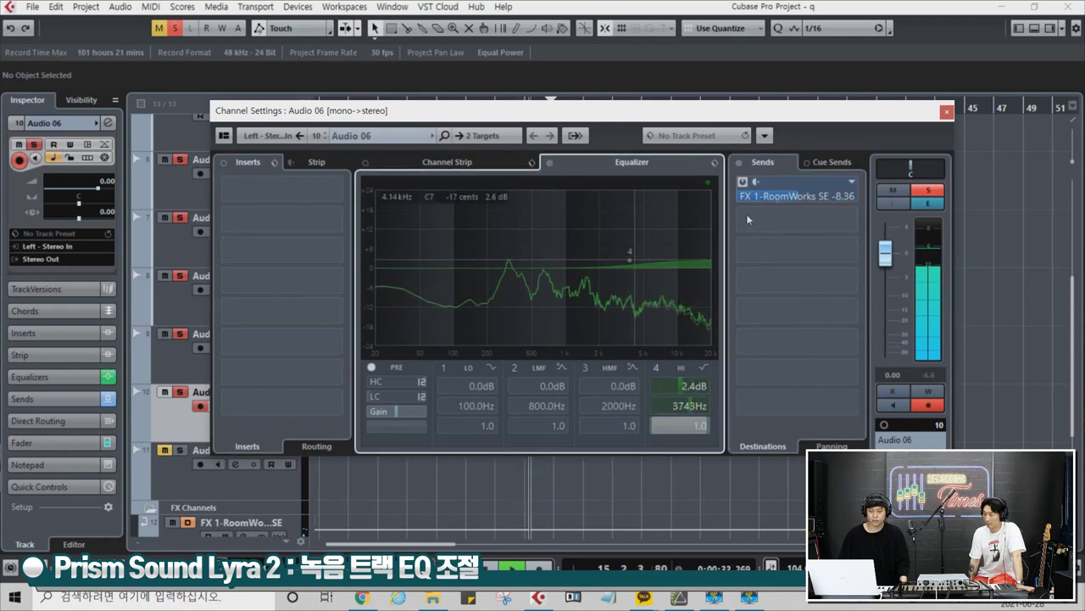
left_click_drag(806, 198, 811, 197)
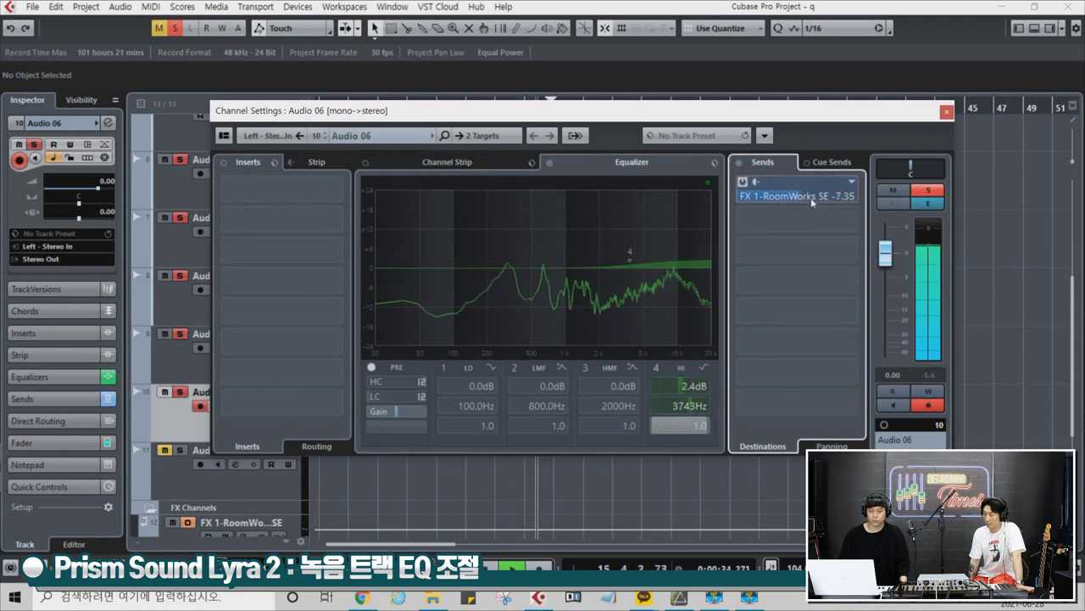
left_click(947, 111)
Step: Add a 0.1.0.76 fade-in and a 0.1.0.100 fade-out to the Audio 06_02 event, and open Group 1's channel settings
left_click_drag(335, 388, 343, 388)
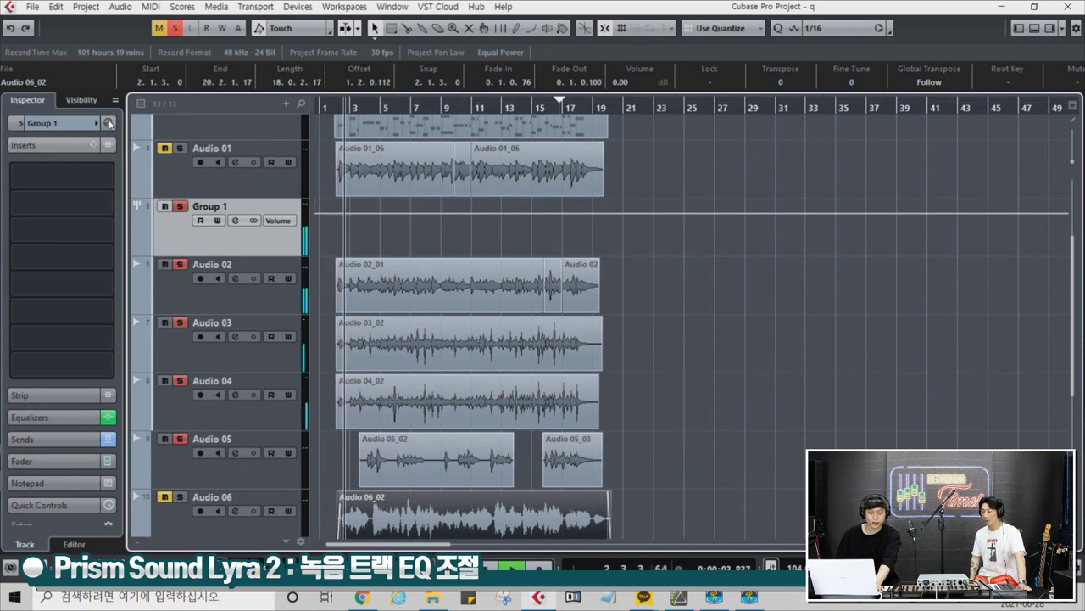
left_click(108, 123)
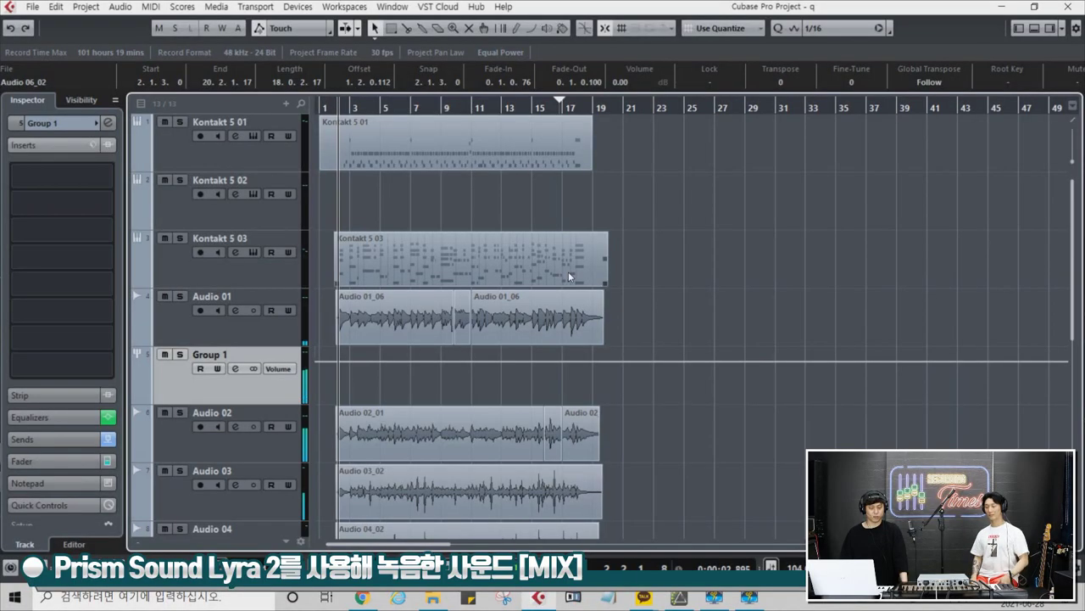
Step: While the full mix plays, set the volume of the Audio 06_02 event to -1.00 dB
scroll(578, 316, "down", 1)
scroll(578, 316, "down", 4)
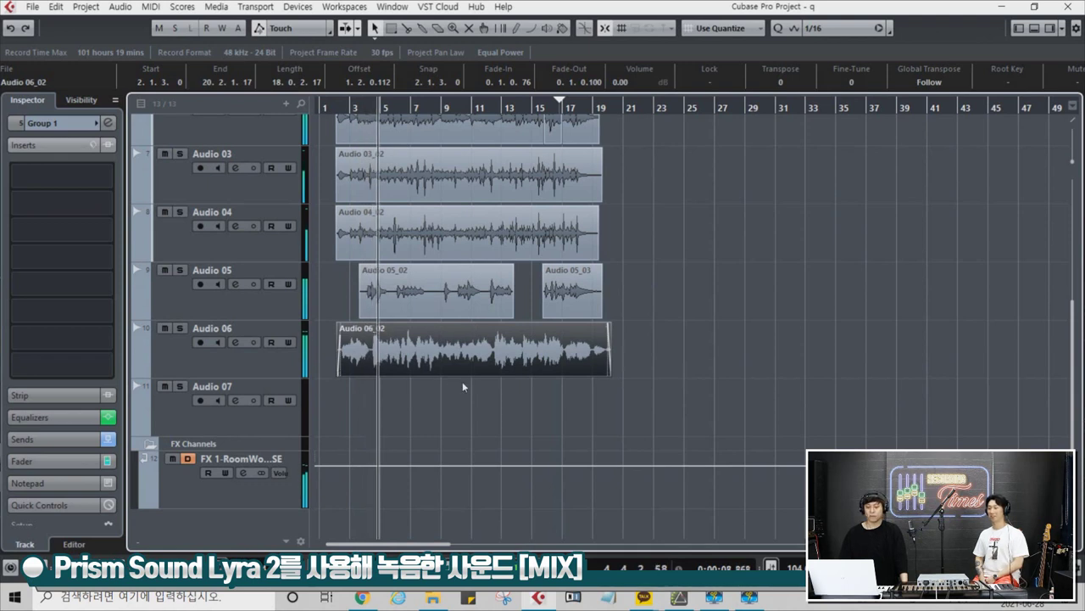
left_click(504, 350)
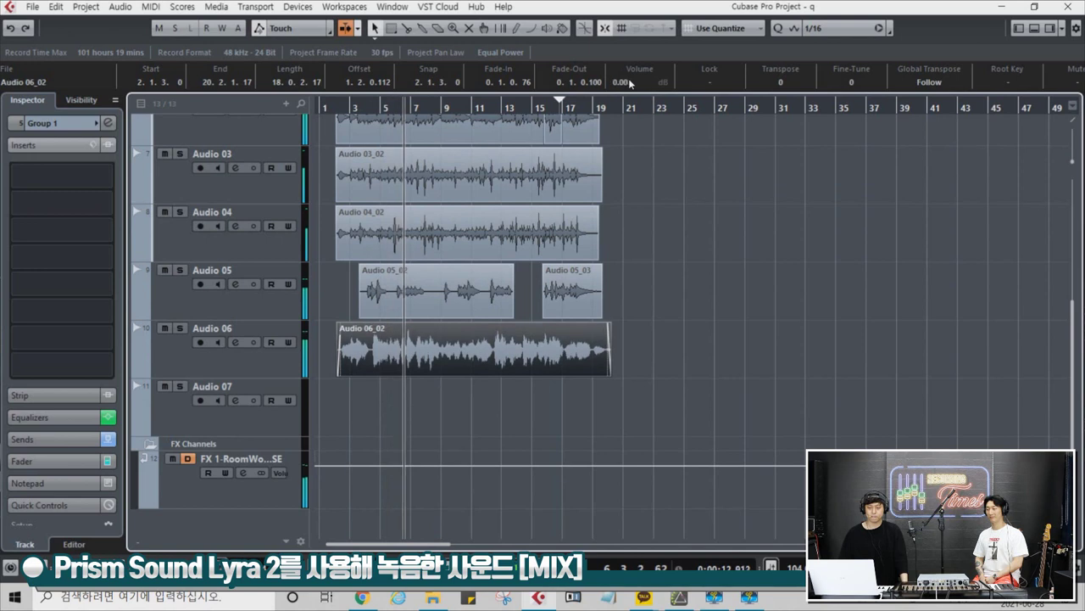
scroll(626, 85, "down", 1)
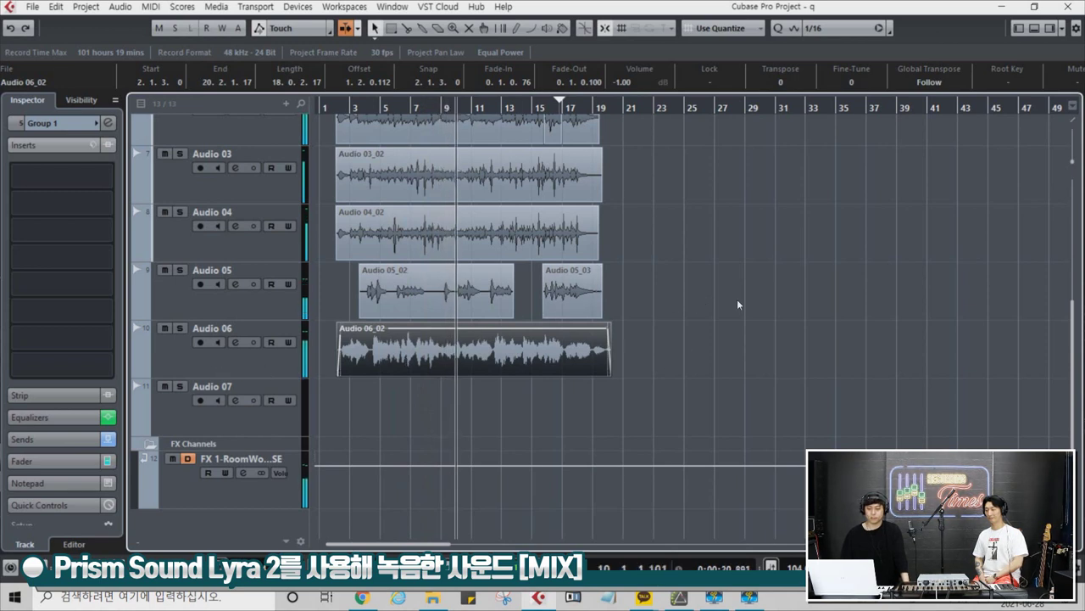
Step: Pan Audio 05 to R51 and Audio 02 to L19
left_click(205, 309)
left_click_drag(90, 205, 93, 206)
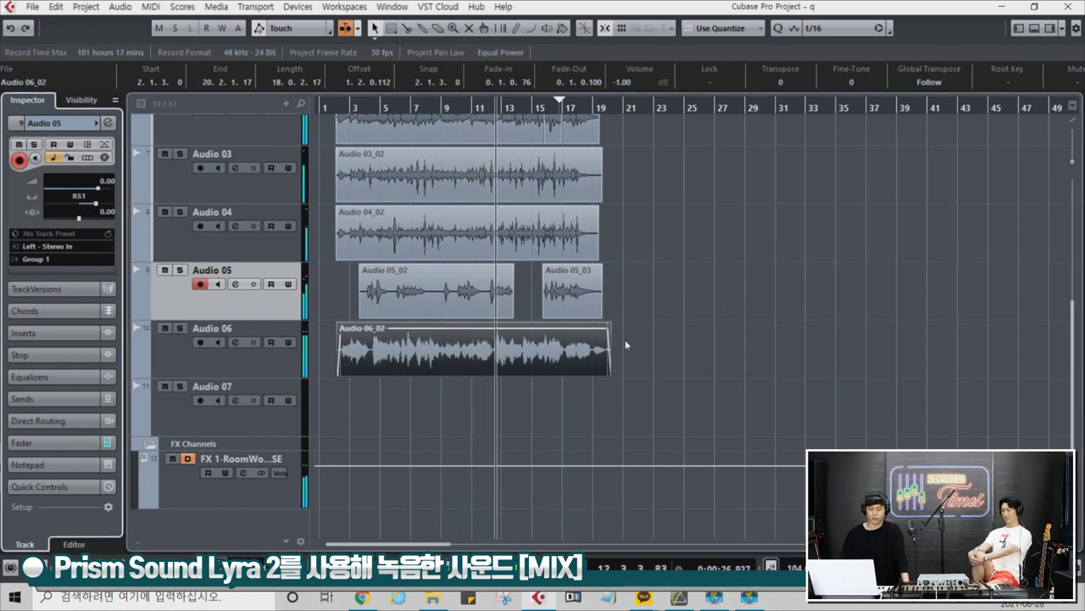
scroll(625, 339, "up", 3)
left_click(177, 217)
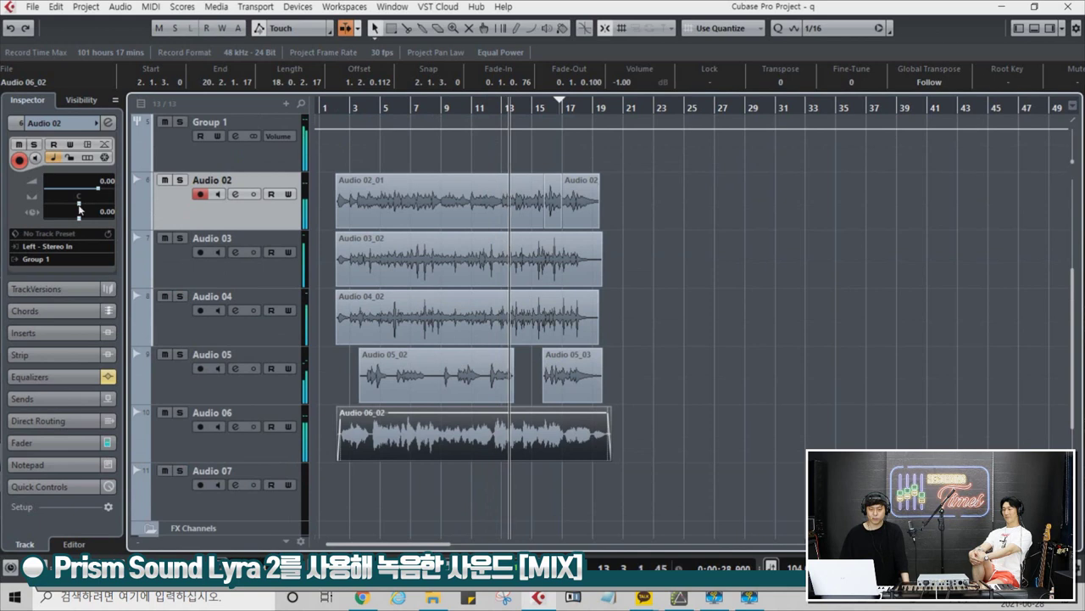
left_click_drag(81, 206, 73, 204)
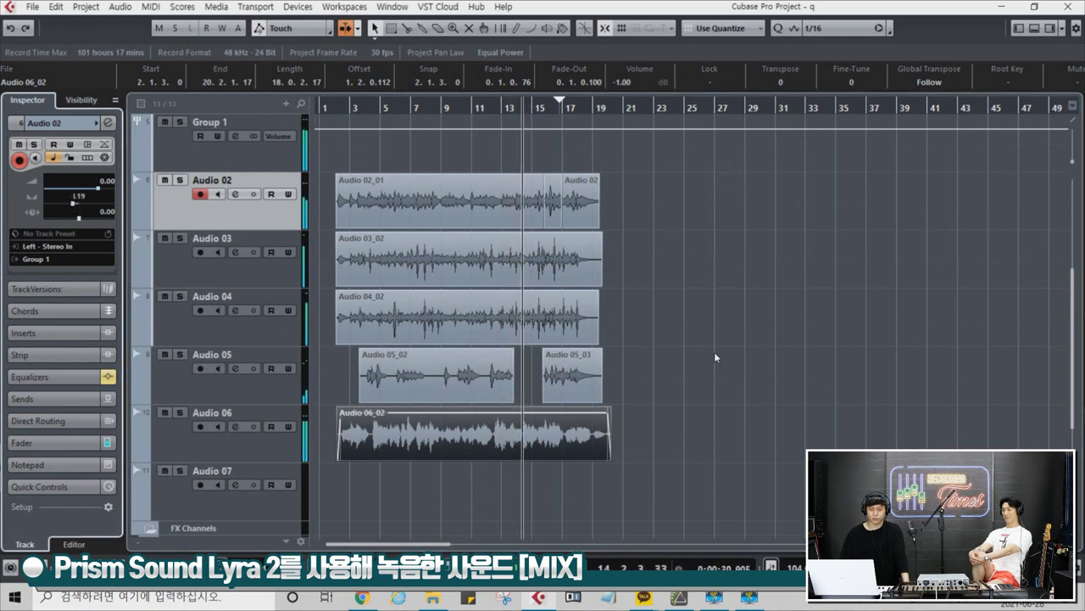
Step: Check the pan settings of Audio 03 and Audio 04 while the mix plays
left_click(232, 267)
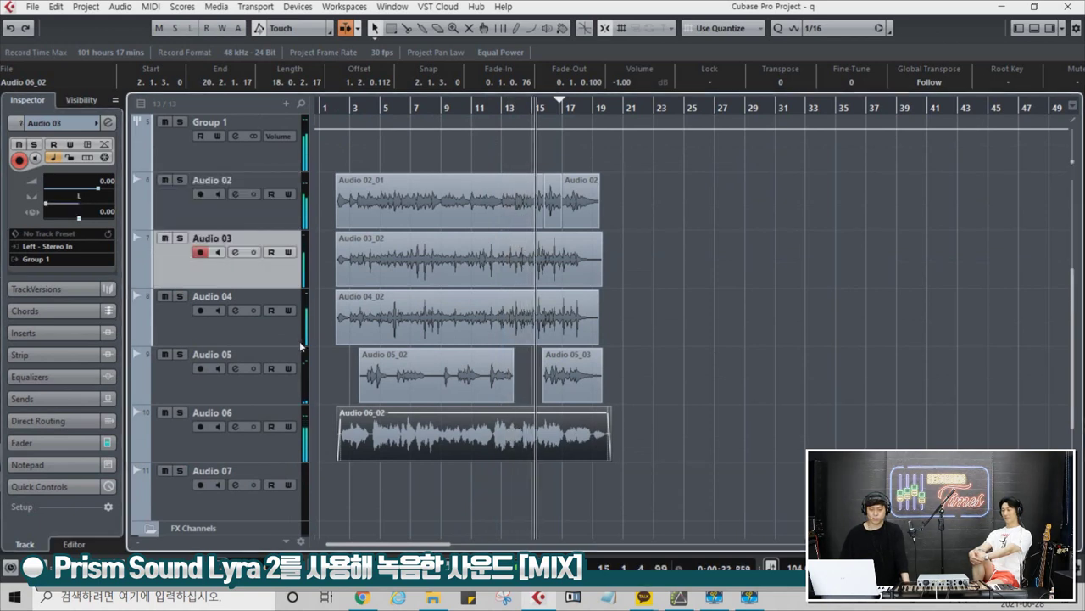
left_click(284, 340)
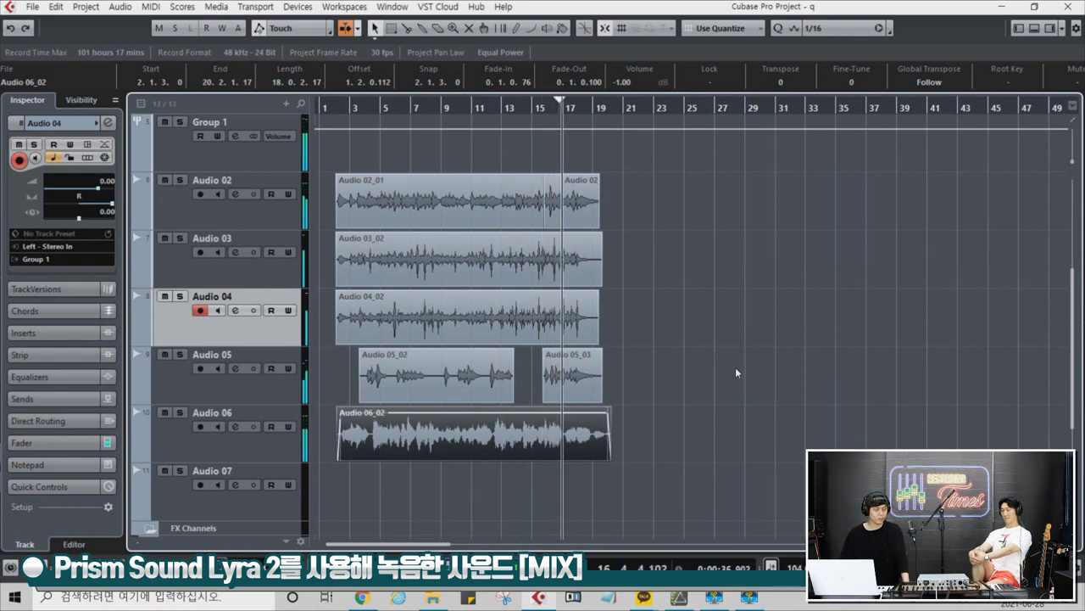
scroll(723, 369, "up", 3)
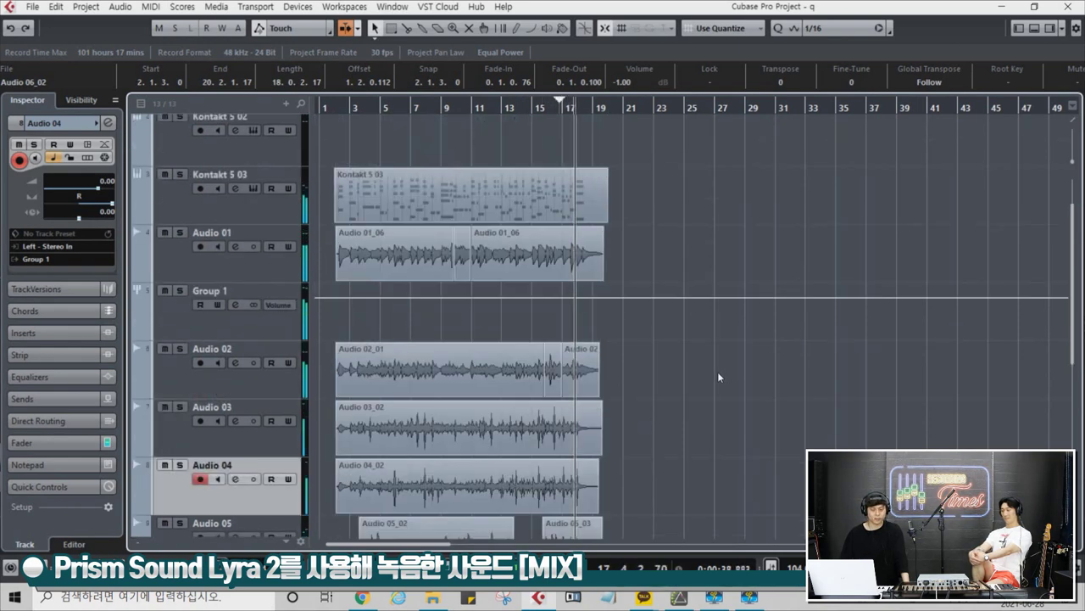